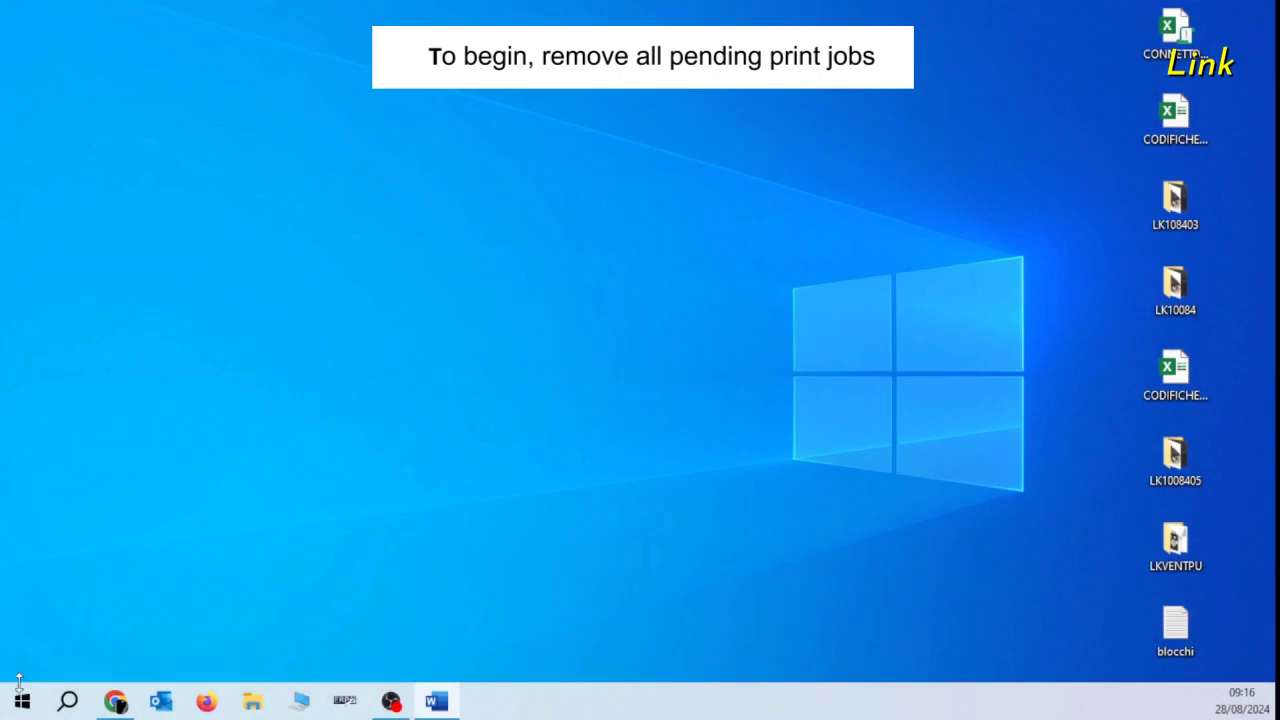
- Go to Printers and scanners and expand the Pantum P3020D Series (Copia 1) entry
{"action": "left_click", "coordinate": [20, 701]}
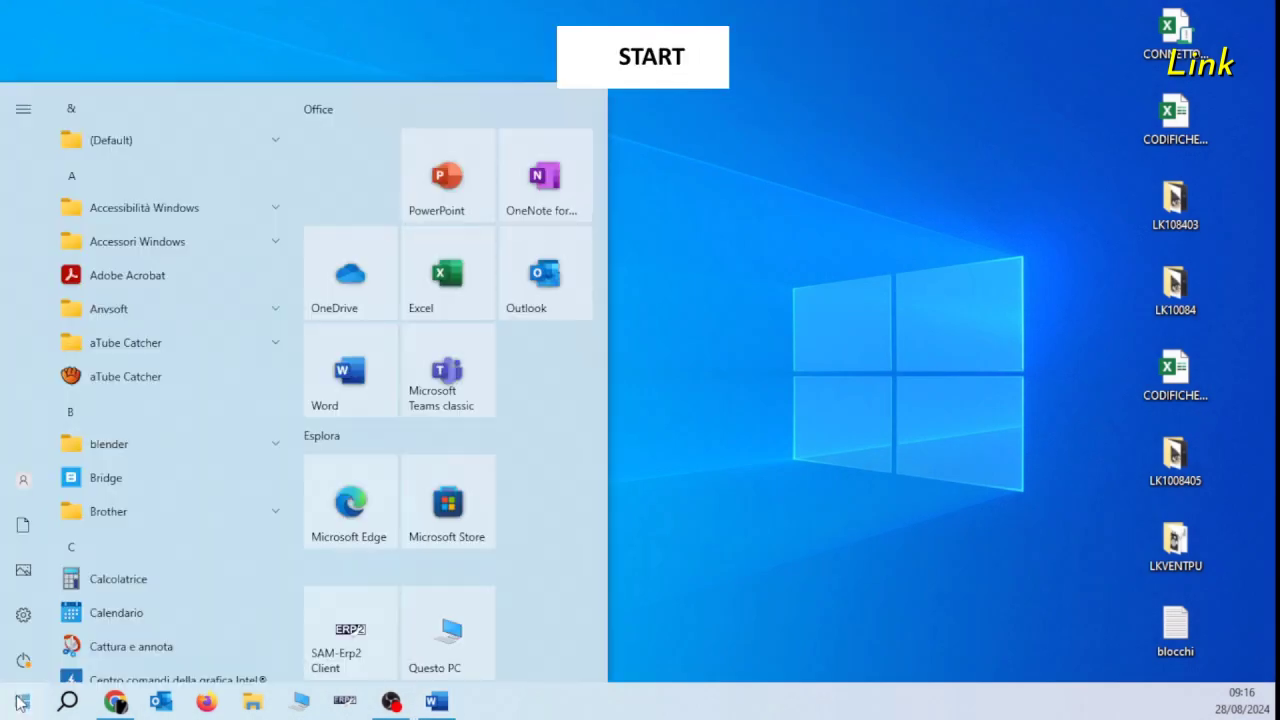
{"action": "left_click", "coordinate": [24, 616]}
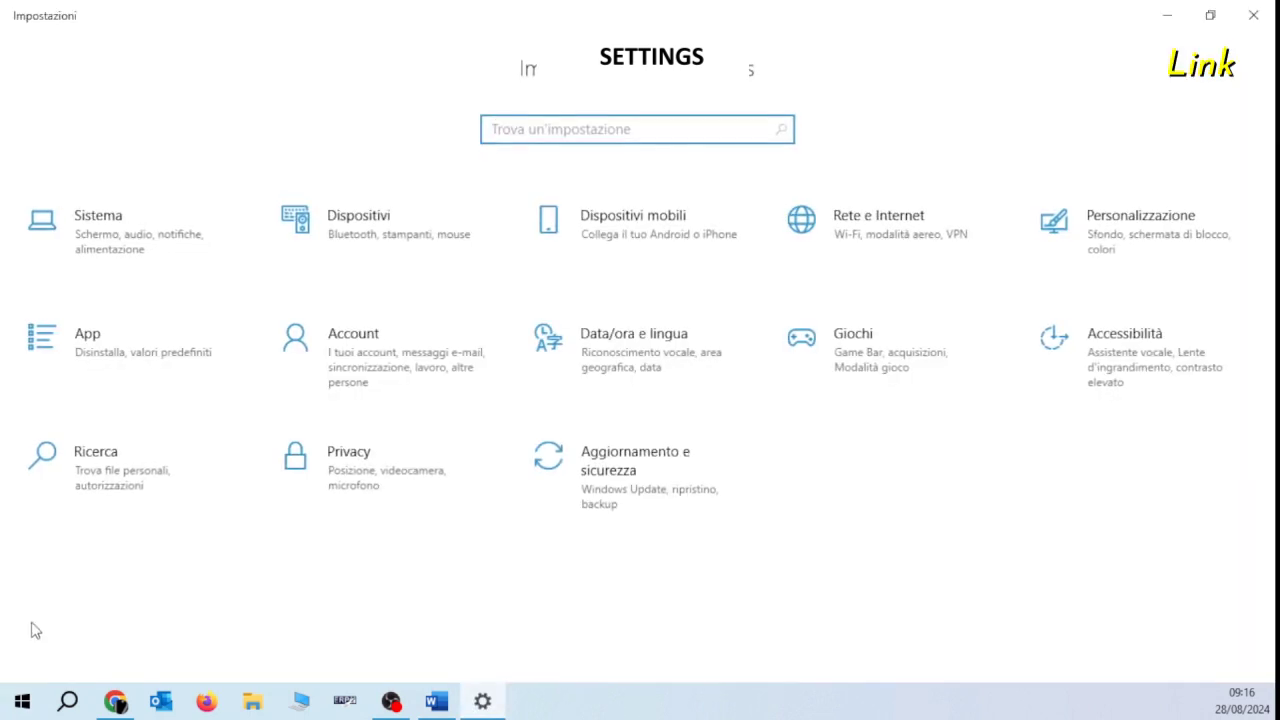
{"action": "left_click", "coordinate": [368, 222]}
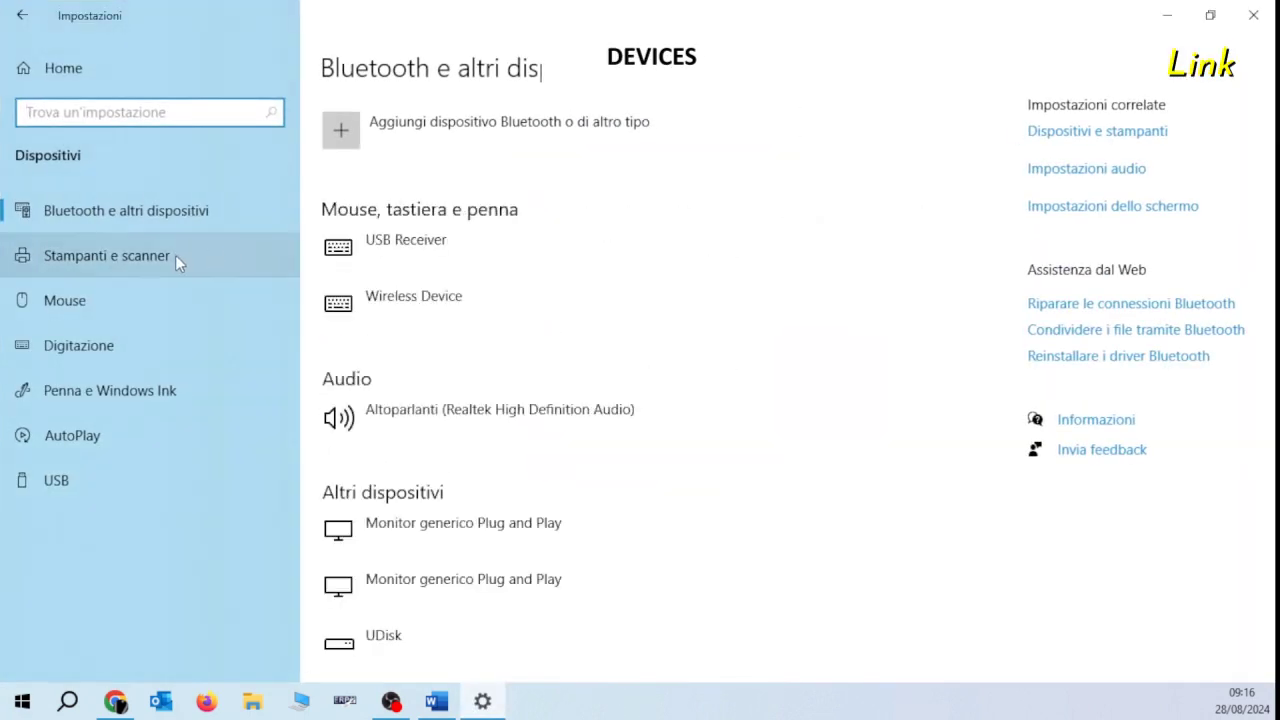
{"action": "left_click", "coordinate": [155, 257]}
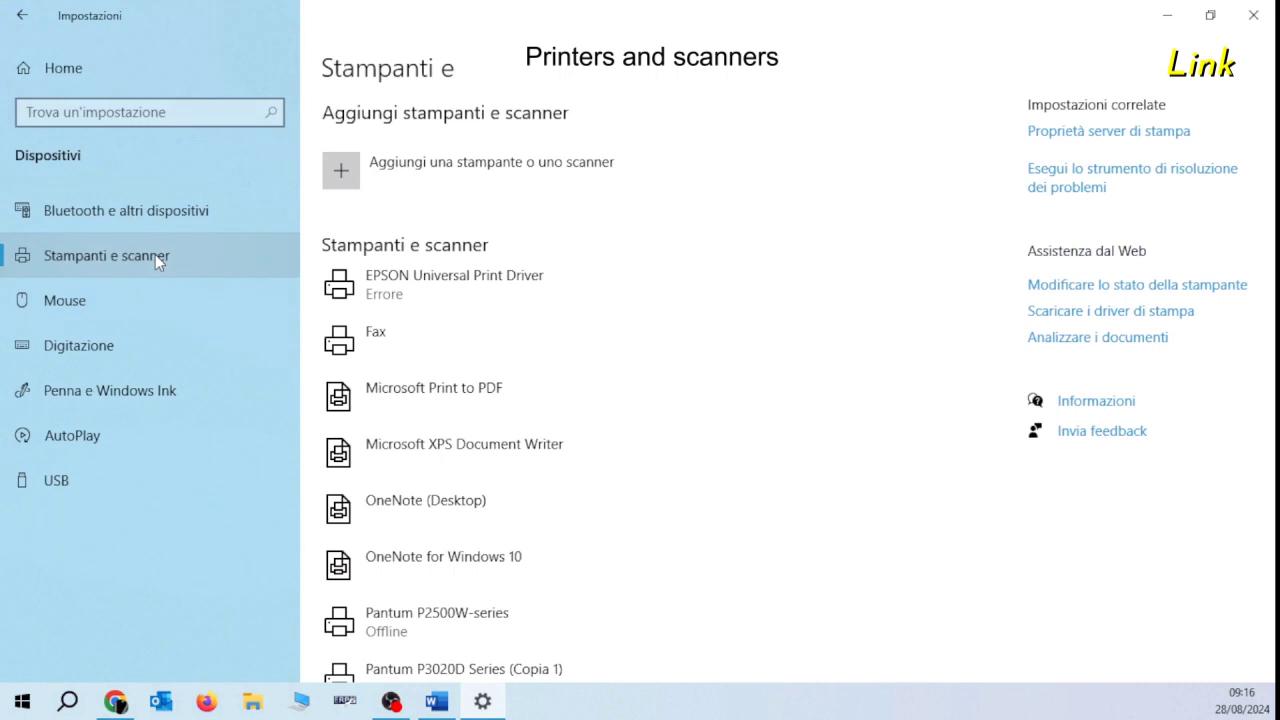
{"action": "scroll", "coordinate": [486, 443], "scroll_direction": "down", "scroll_amount": 3}
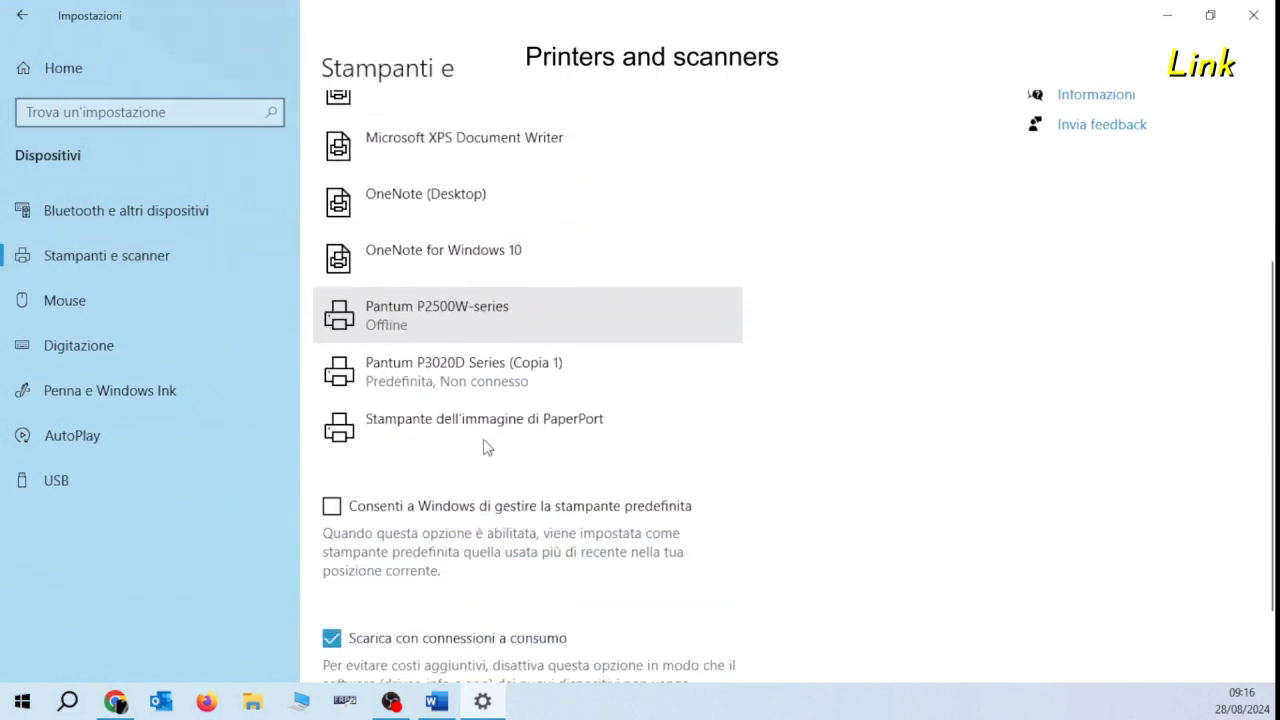
{"action": "left_click", "coordinate": [485, 368]}
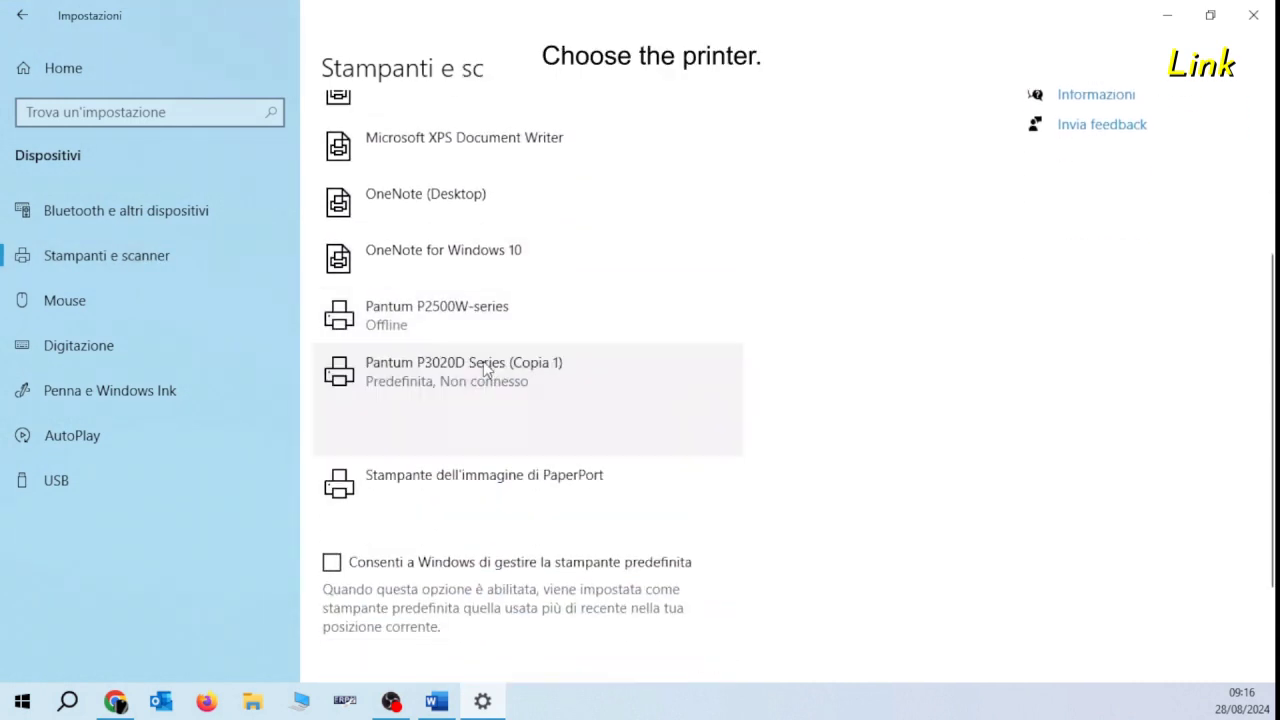
- Cancel all documents in the Pantum P3020D Series (Copia 1) print queue
{"action": "left_click", "coordinate": [502, 433]}
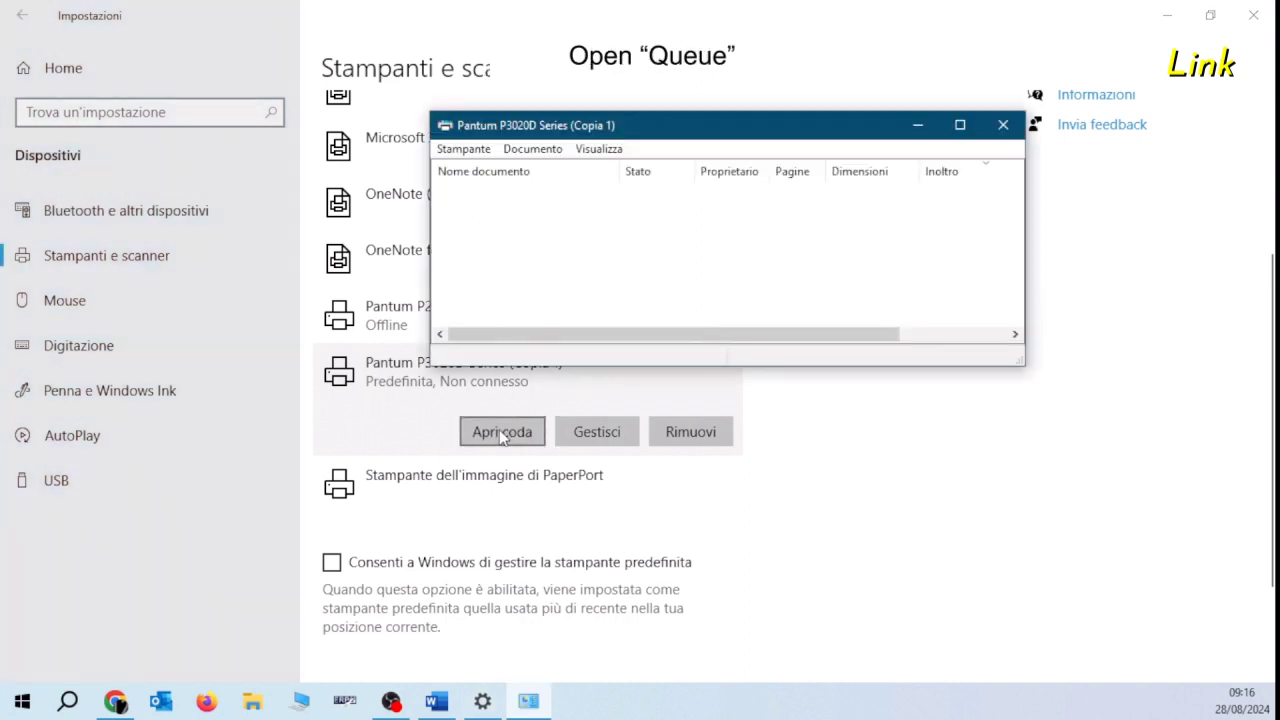
{"action": "left_click", "coordinate": [485, 152]}
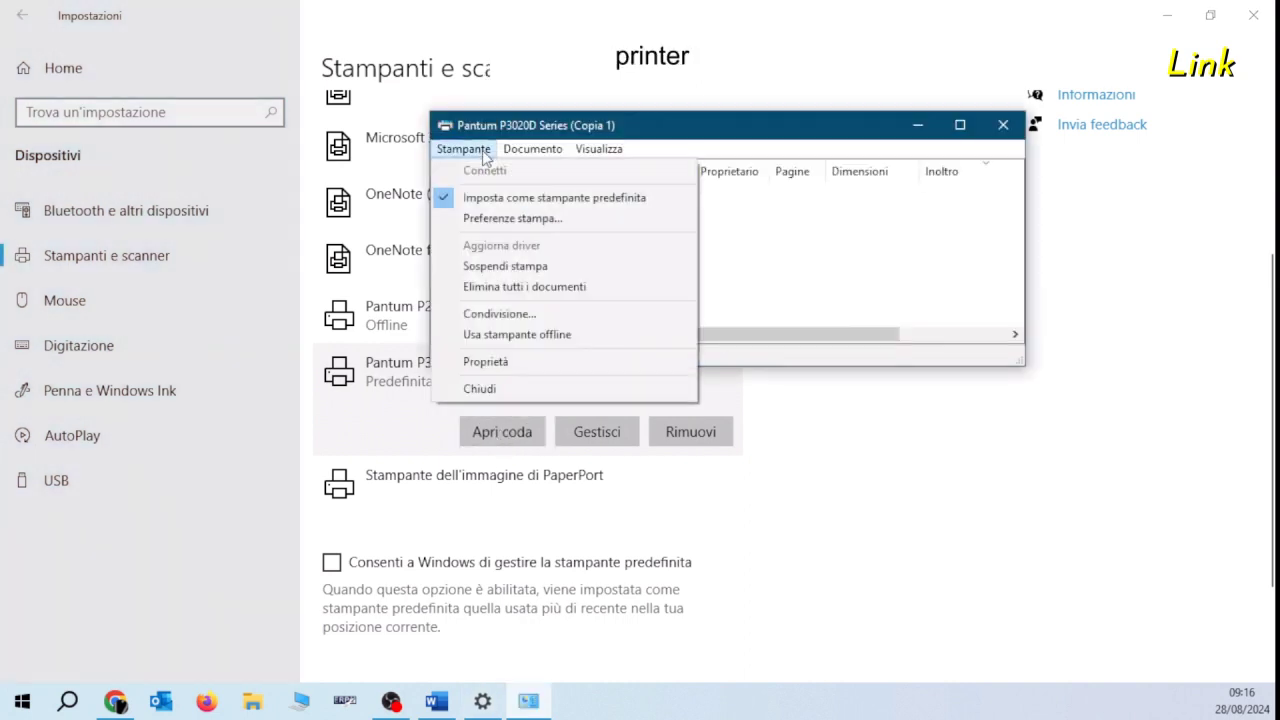
{"action": "left_click", "coordinate": [494, 287]}
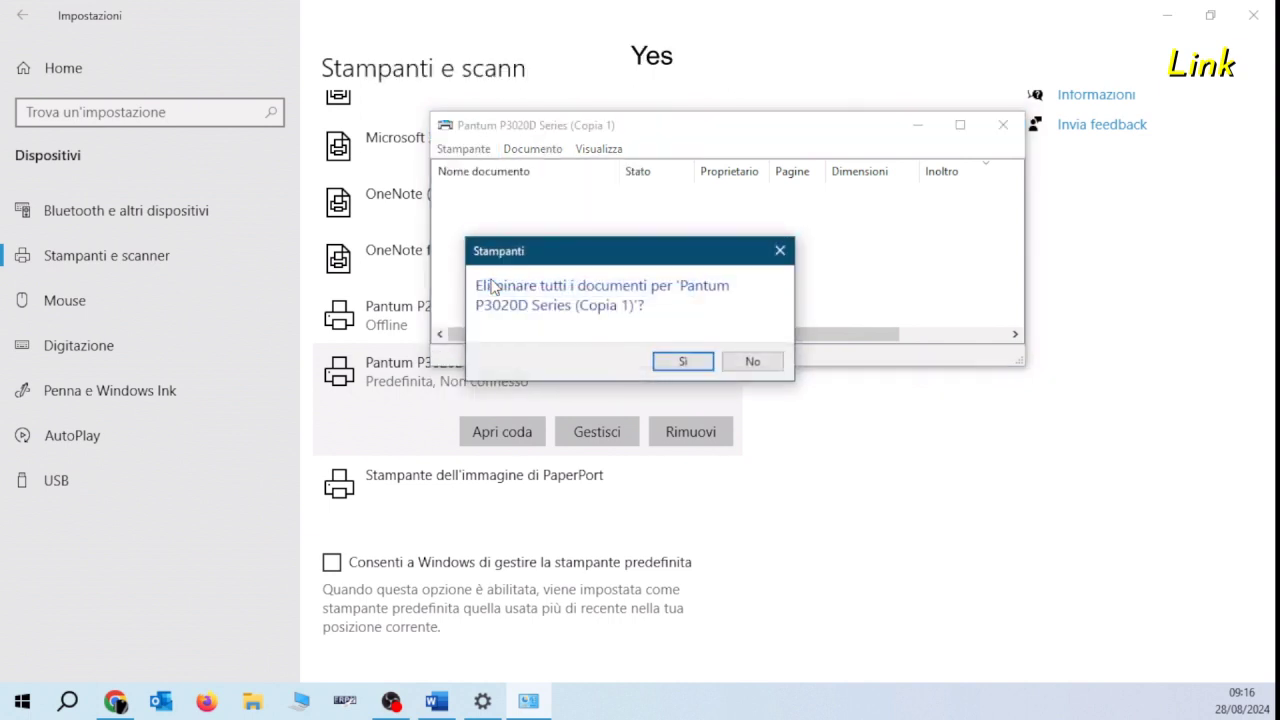
{"action": "left_click", "coordinate": [684, 362]}
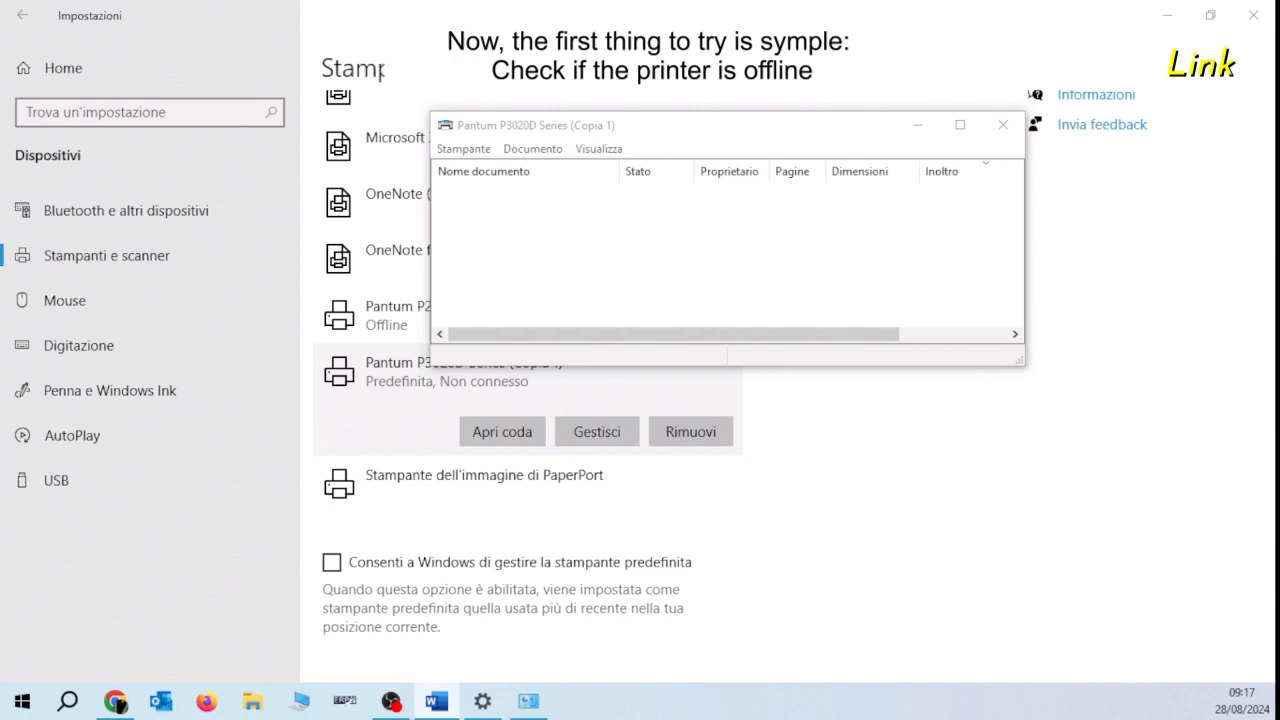
- Uncheck Sospendi stampa and Usa stampante offline for the Pantum P3020D queue
{"action": "left_click", "coordinate": [463, 153]}
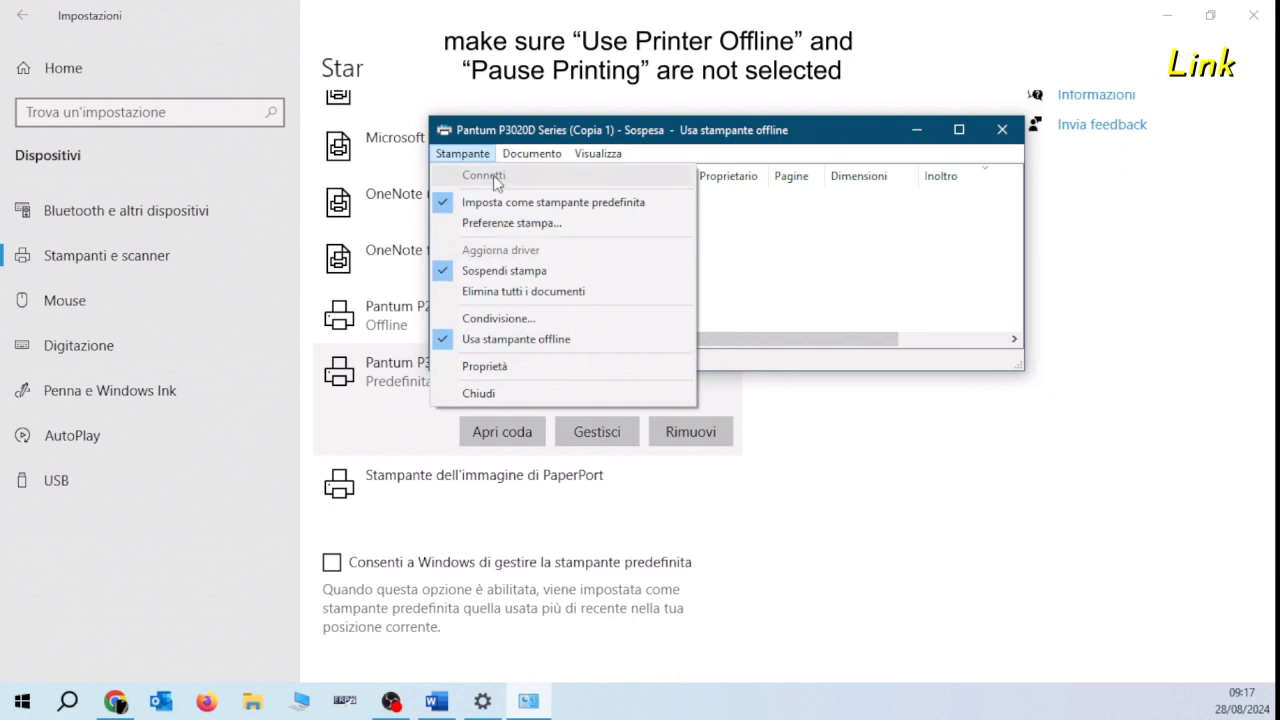
{"action": "left_click", "coordinate": [447, 271]}
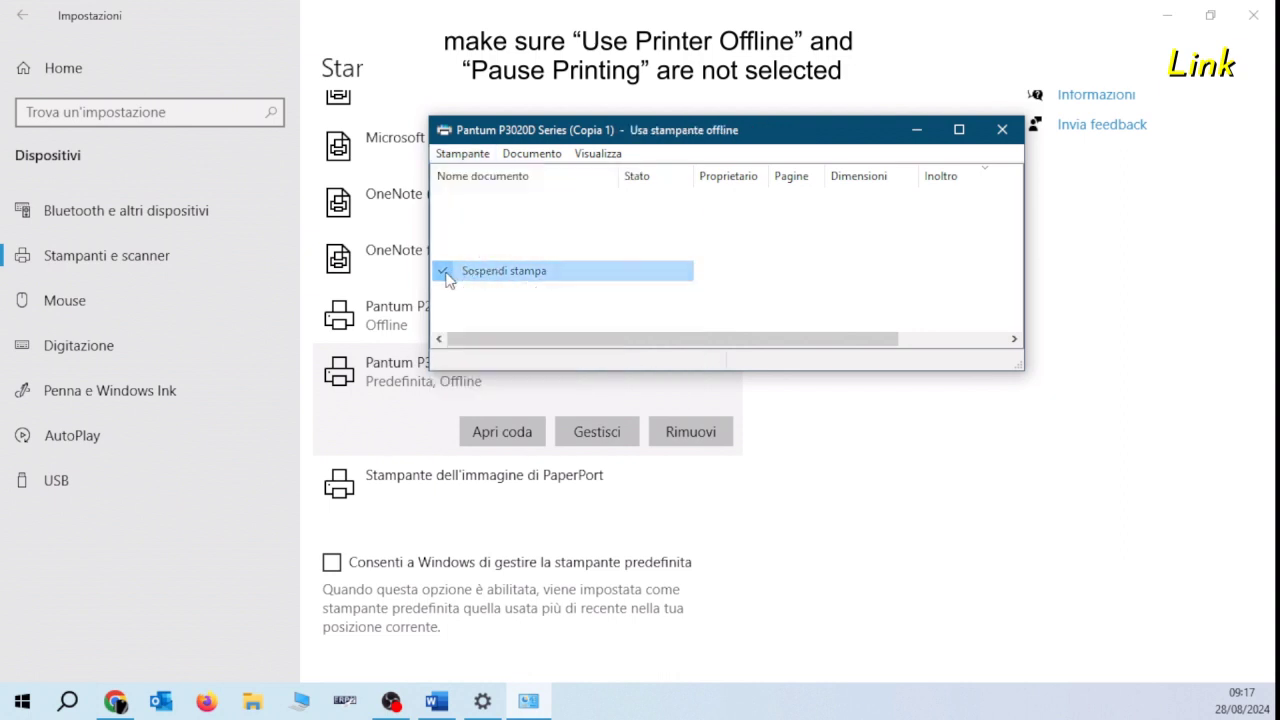
{"action": "left_click", "coordinate": [462, 153]}
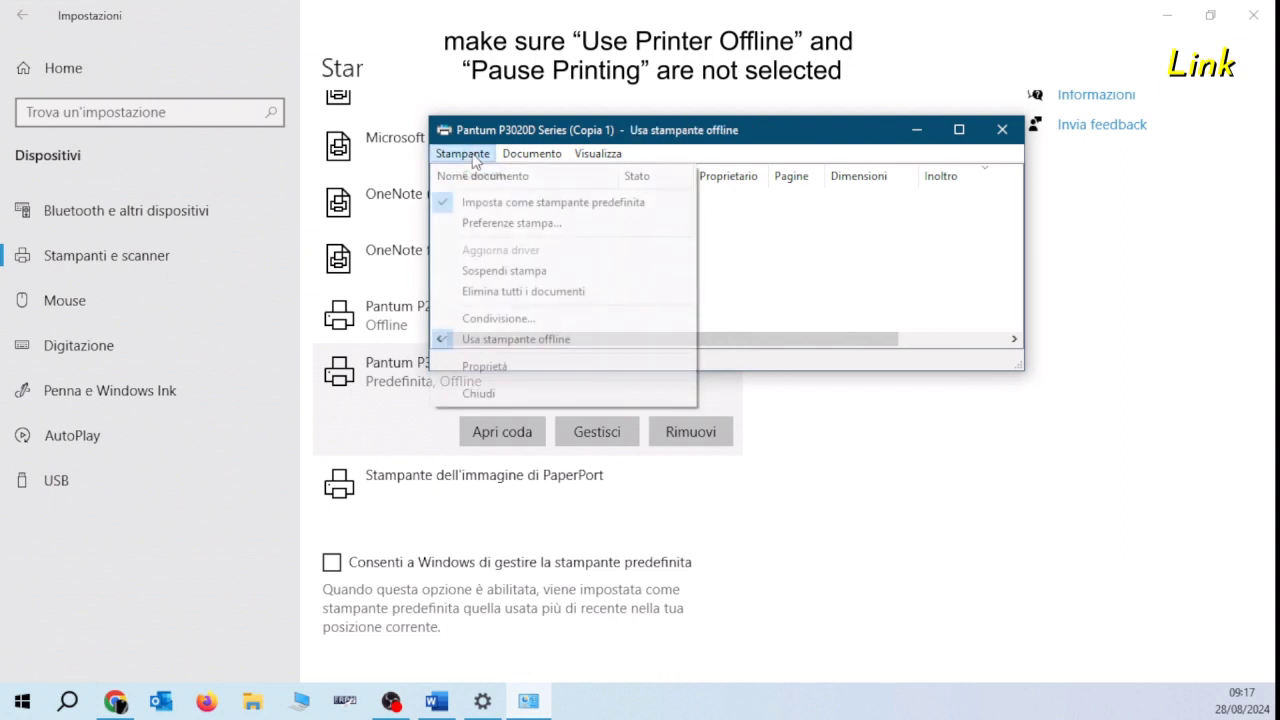
{"action": "left_click", "coordinate": [444, 340]}
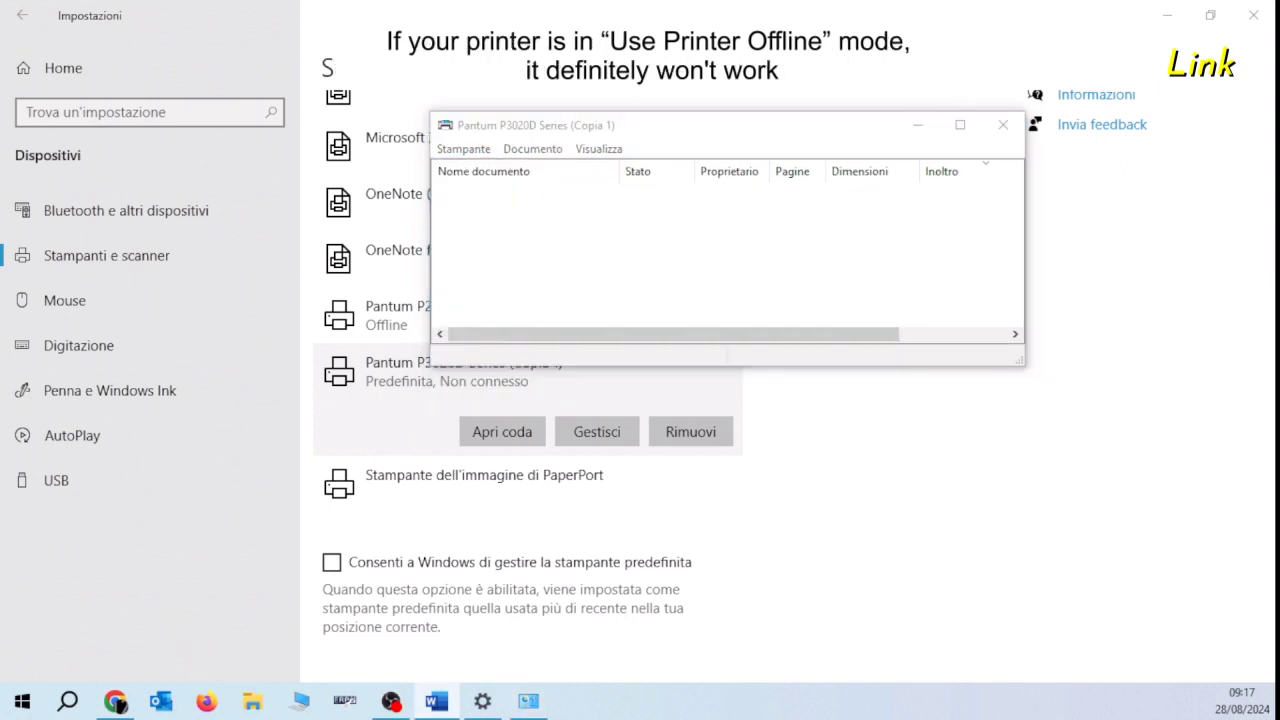
{"action": "left_click", "coordinate": [465, 150]}
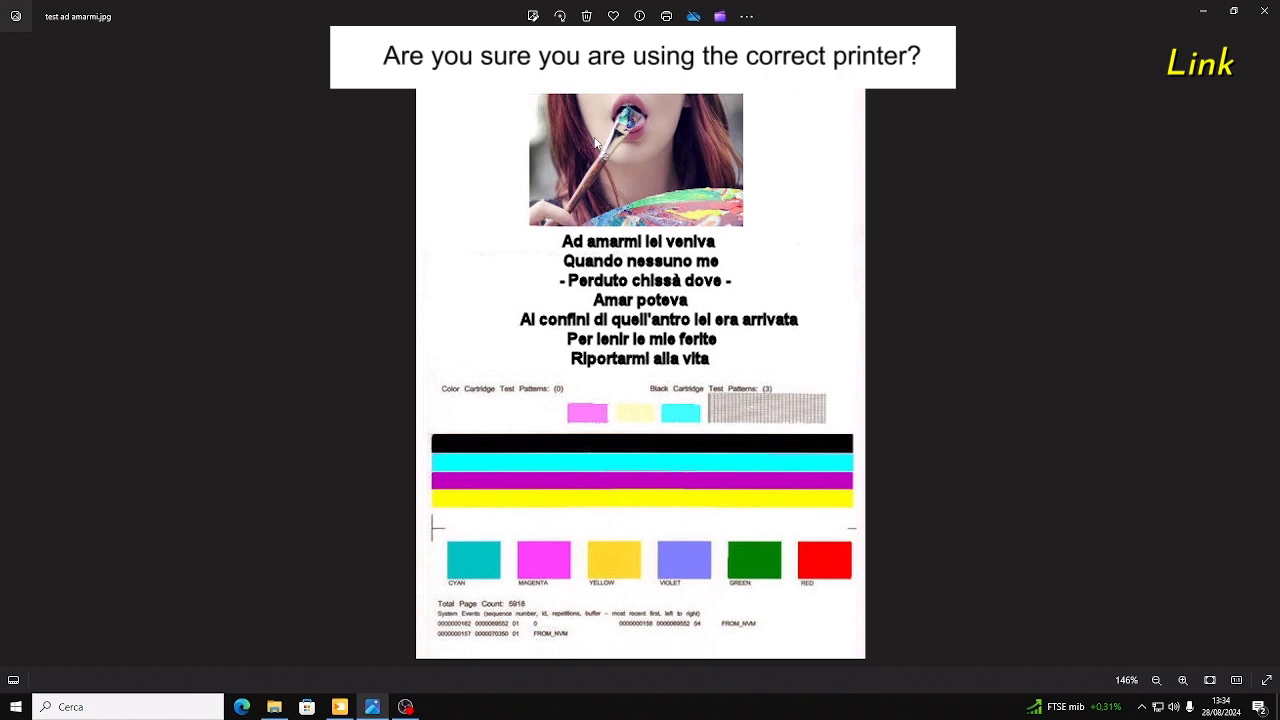
- Select NPIC81475 (HP LaserJet MFP M234sdw) as the printer for the test image
{"action": "left_click", "coordinate": [666, 16]}
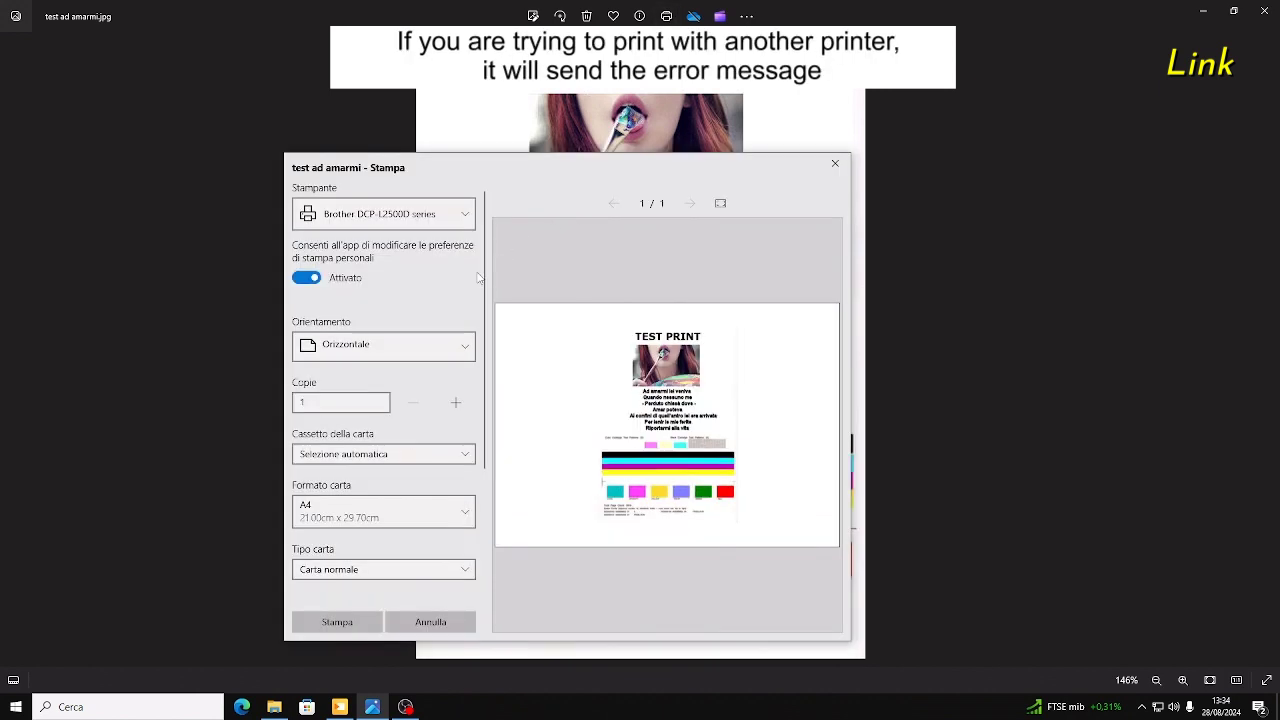
{"action": "left_click", "coordinate": [422, 222]}
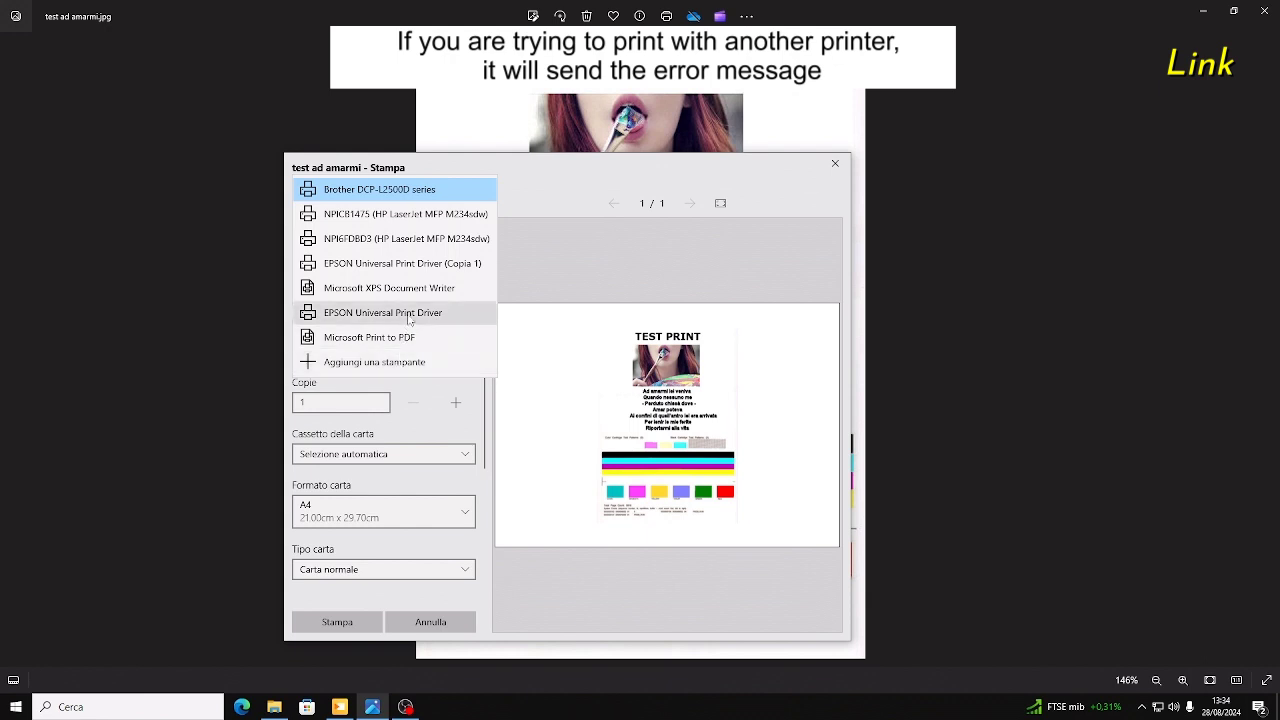
{"action": "left_click", "coordinate": [415, 218]}
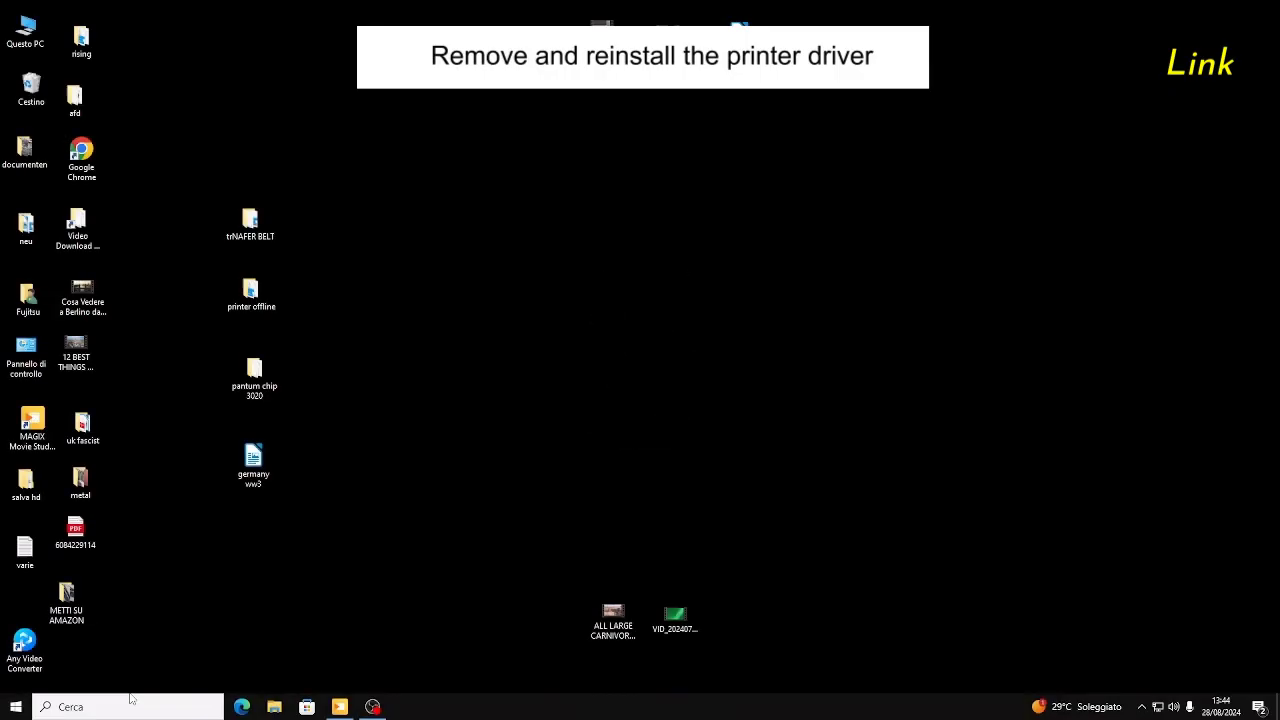
- Remove the EPSON Universal Print Driver printer from Printers and scanners
{"action": "left_click", "coordinate": [16, 707]}
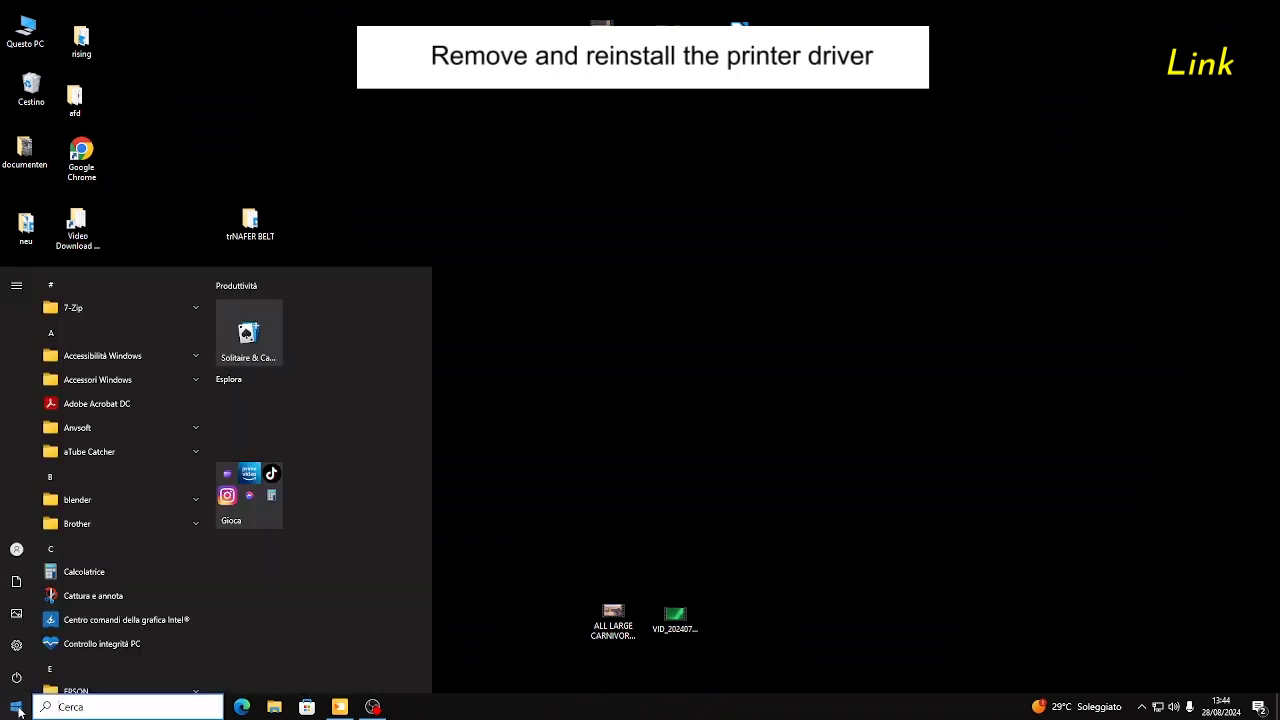
{"action": "left_click", "coordinate": [17, 645]}
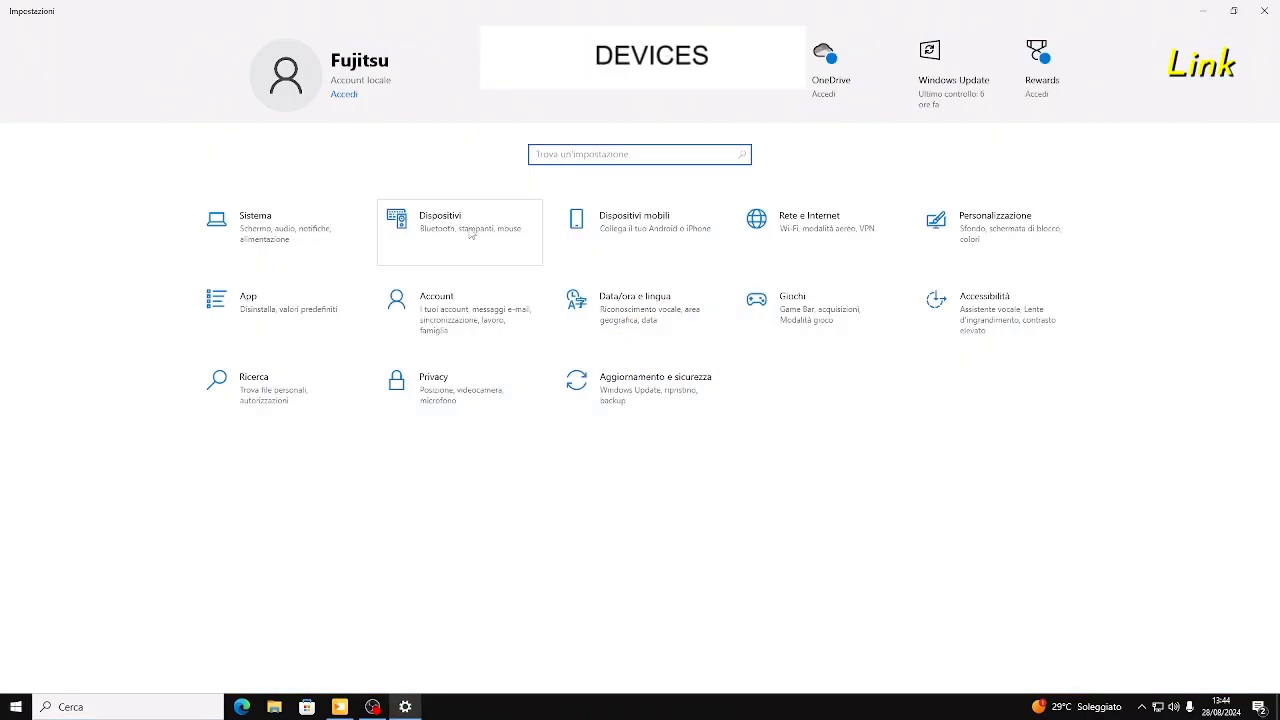
{"action": "left_click", "coordinate": [471, 233]}
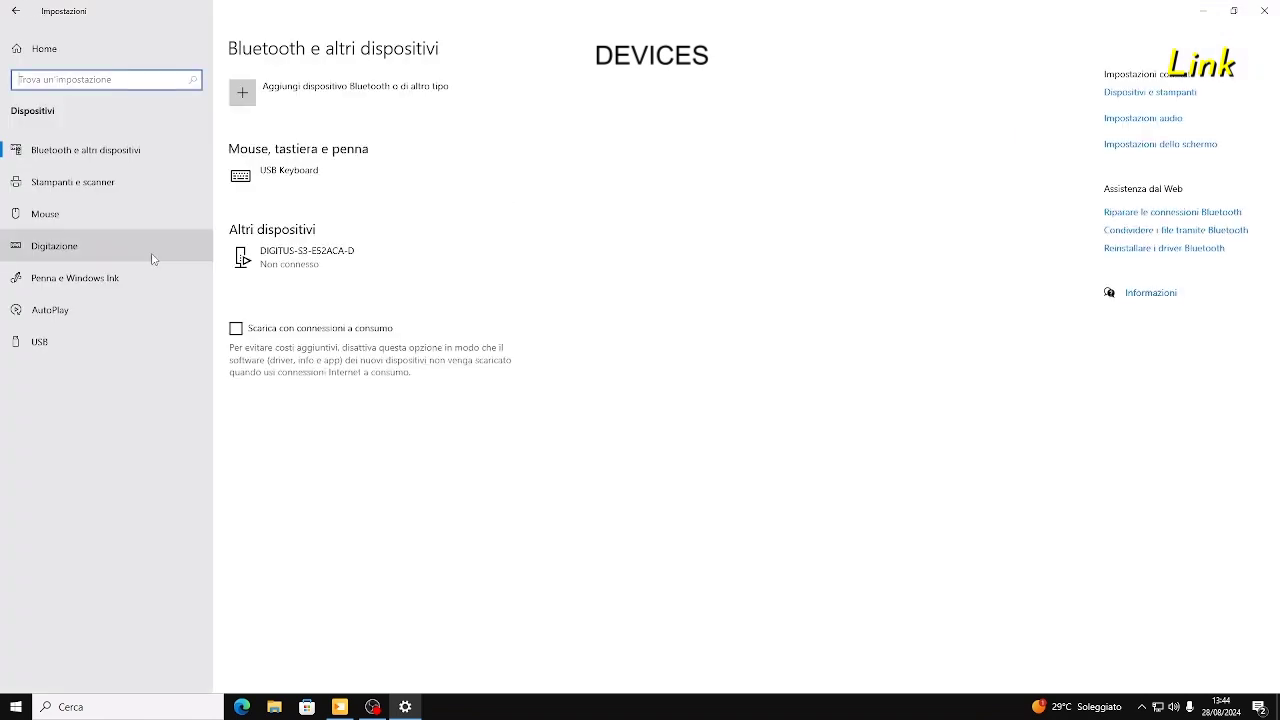
{"action": "left_click", "coordinate": [101, 185]}
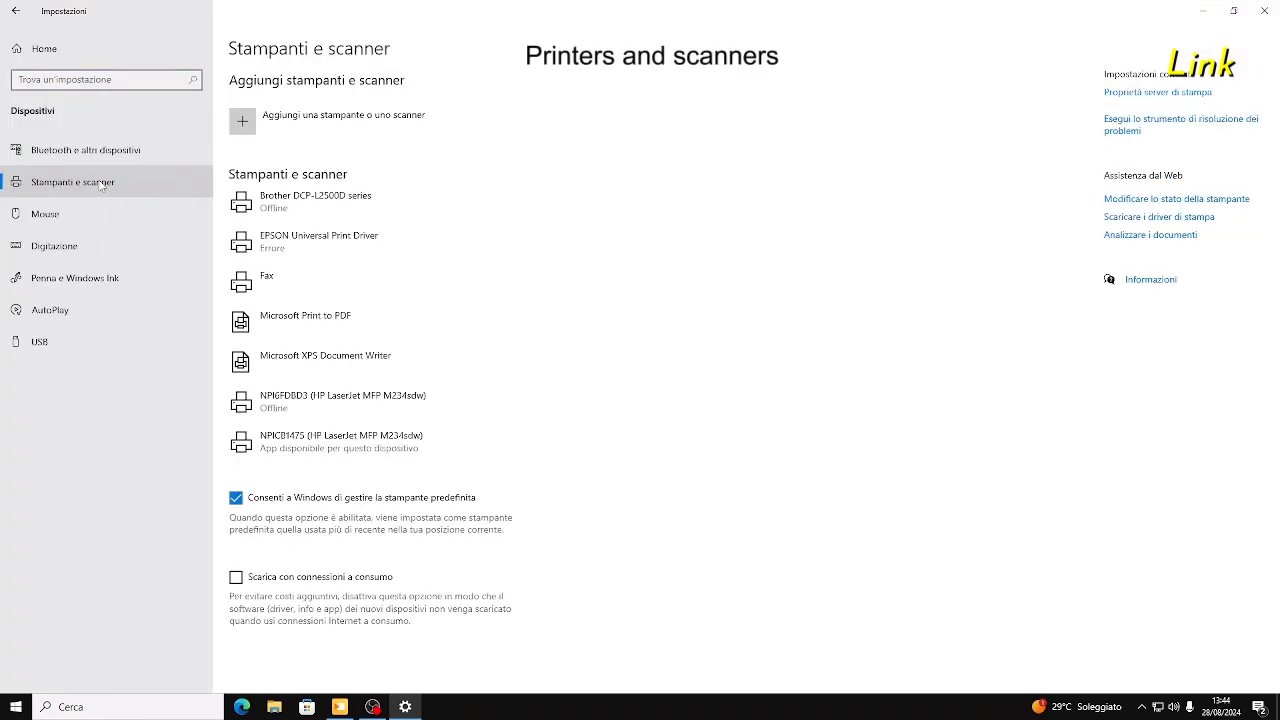
{"action": "left_click", "coordinate": [333, 240]}
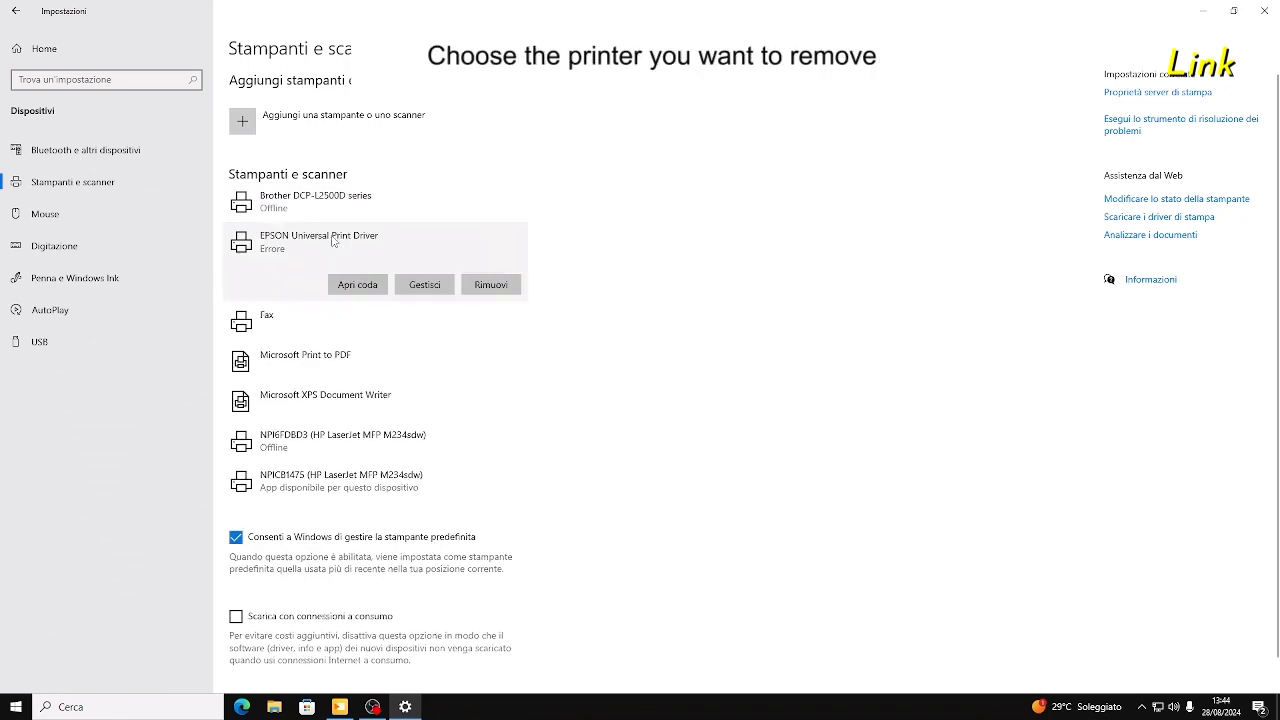
{"action": "left_click", "coordinate": [489, 292]}
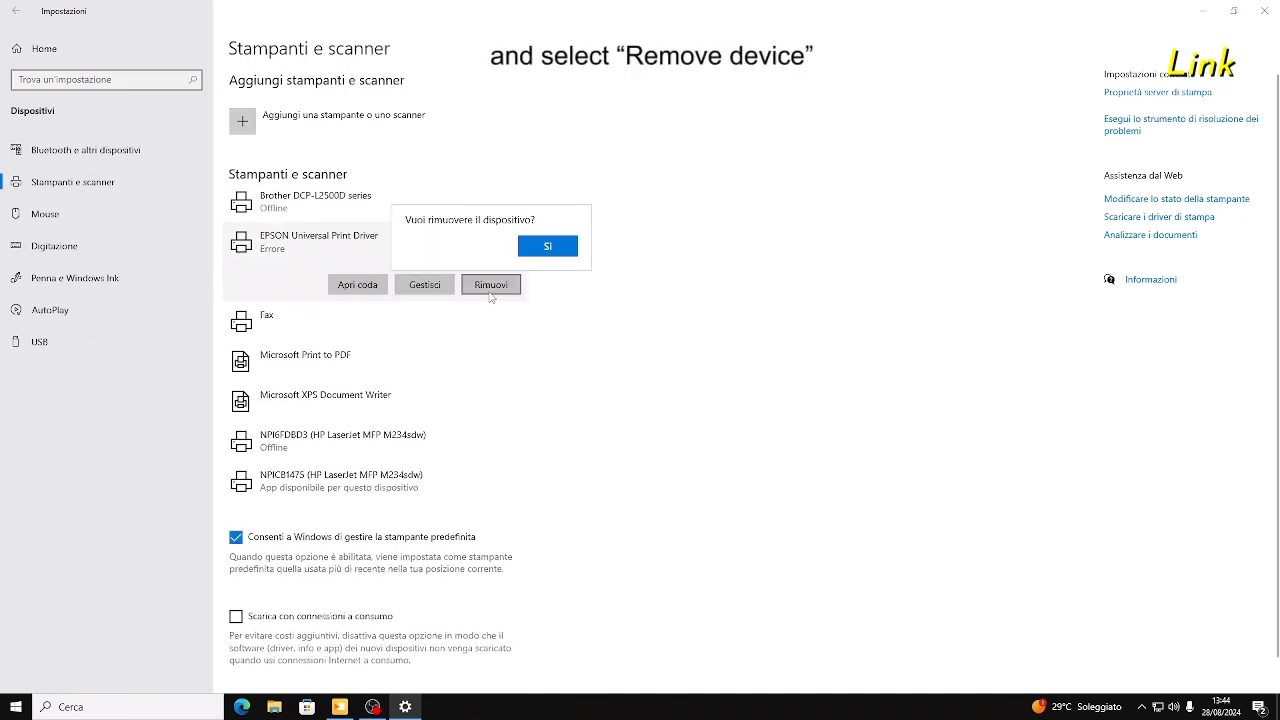
{"action": "left_click", "coordinate": [540, 250]}
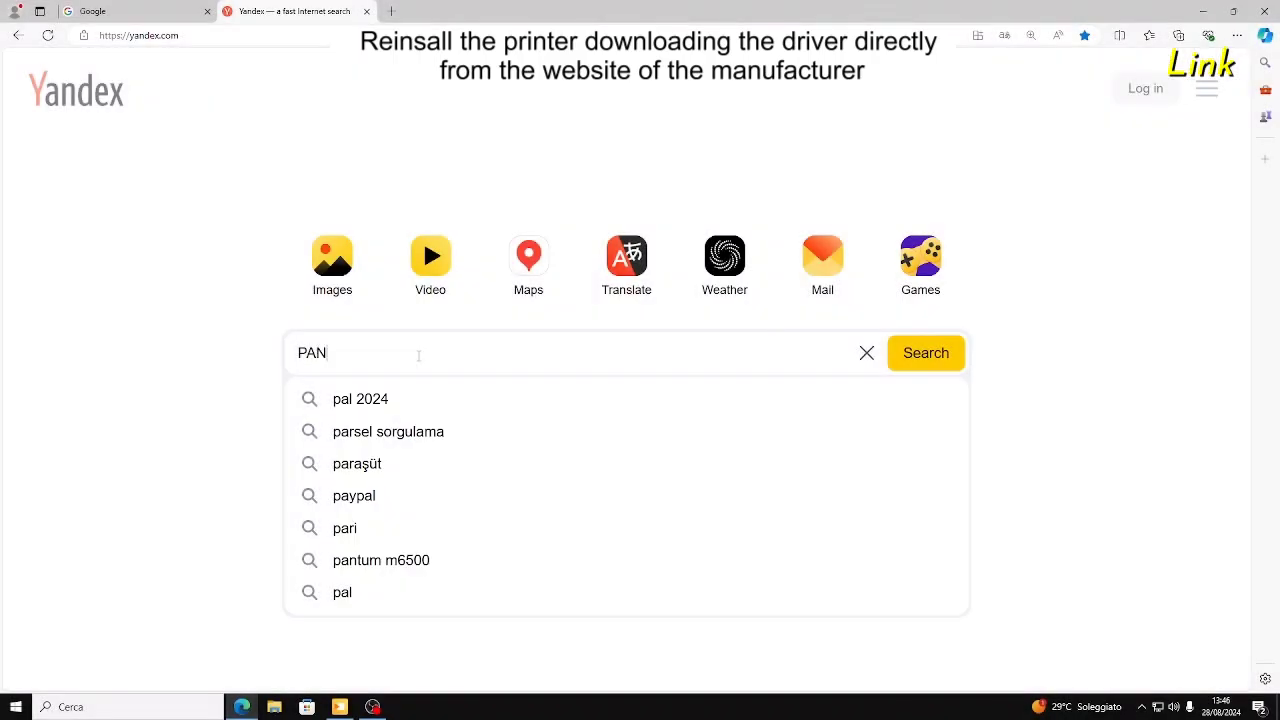
- Search Yandex for 'PANTUM P2500 DRIVER'
{"action": "type", "text": "TUM P250"}
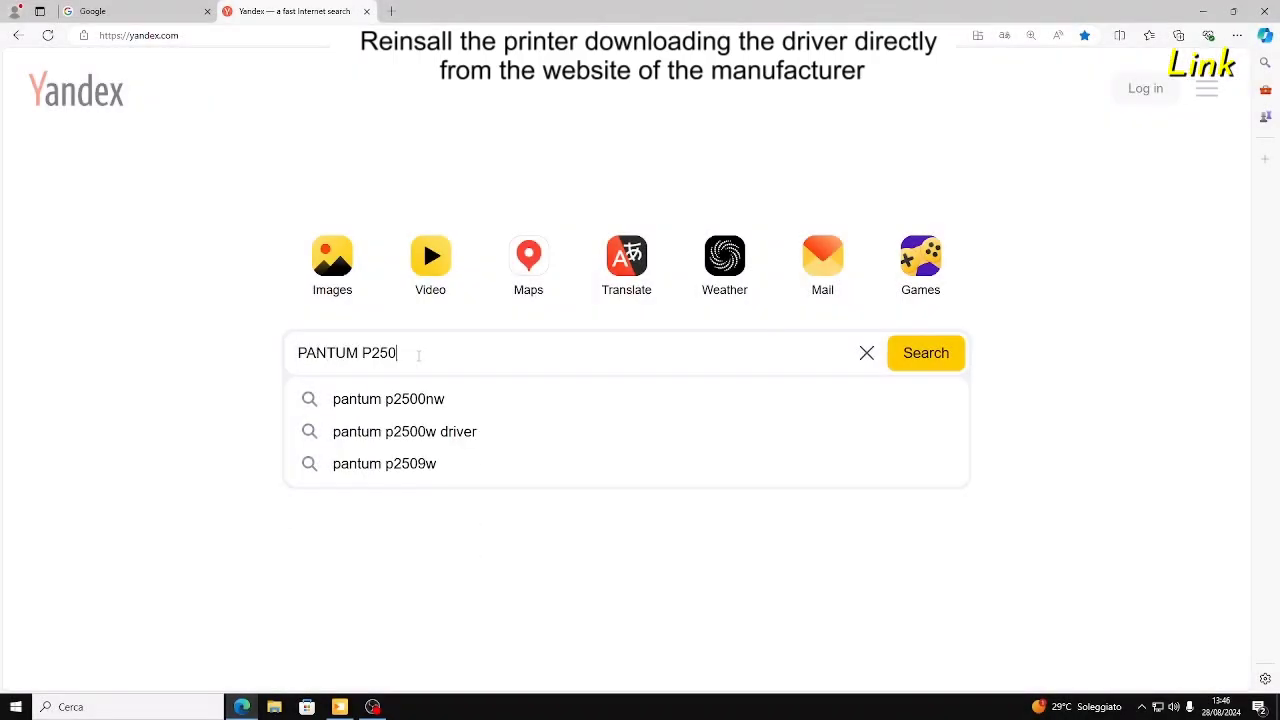
{"action": "type", "text": "0 DRIVER"}
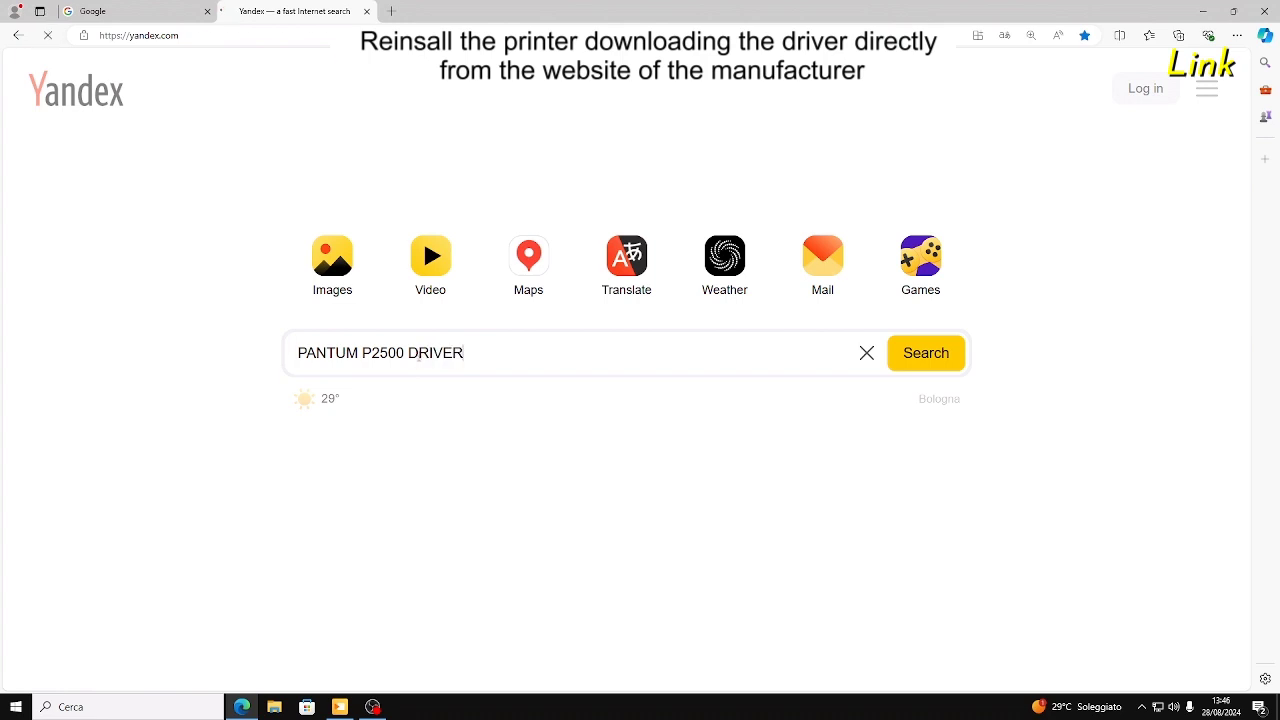
{"action": "key", "text": "Return"}
- On Pantum's driver page, filter to type printer, P2500 series, model P2500
{"action": "left_click", "coordinate": [208, 238]}
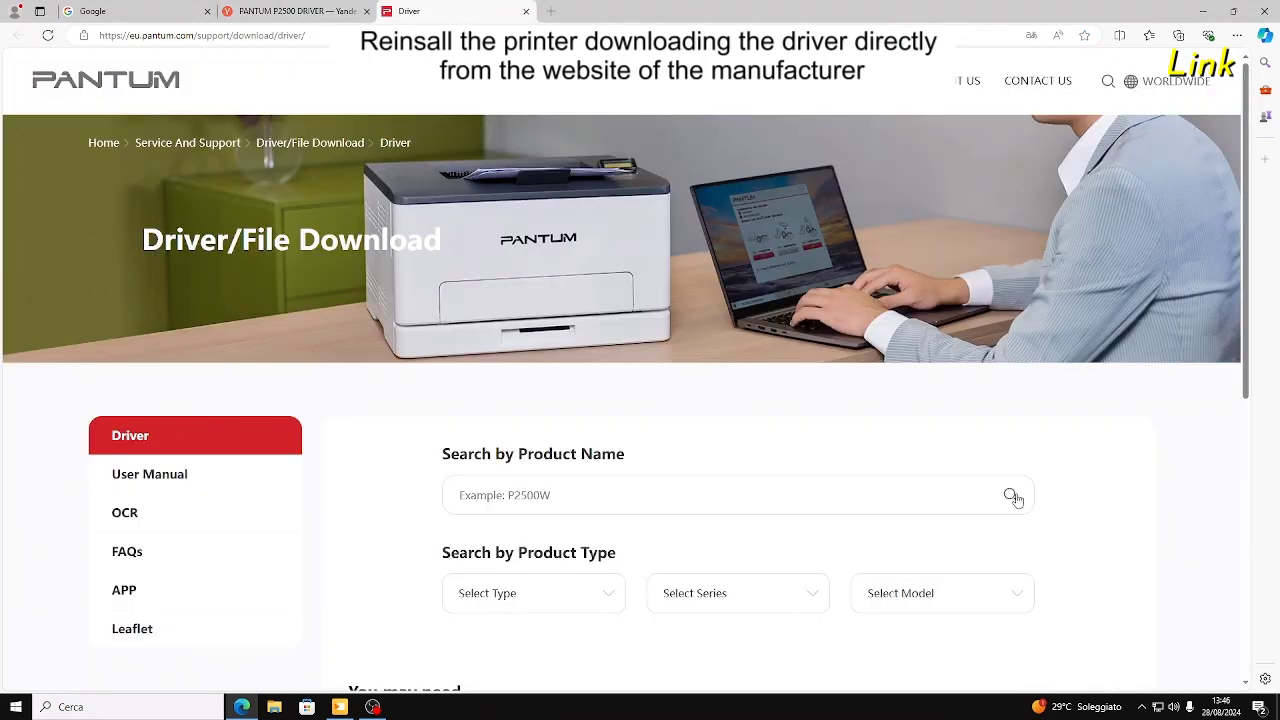
{"action": "scroll", "coordinate": [958, 473], "scroll_direction": "down", "scroll_amount": 1}
{"action": "scroll", "coordinate": [958, 473], "scroll_direction": "down", "scroll_amount": 1}
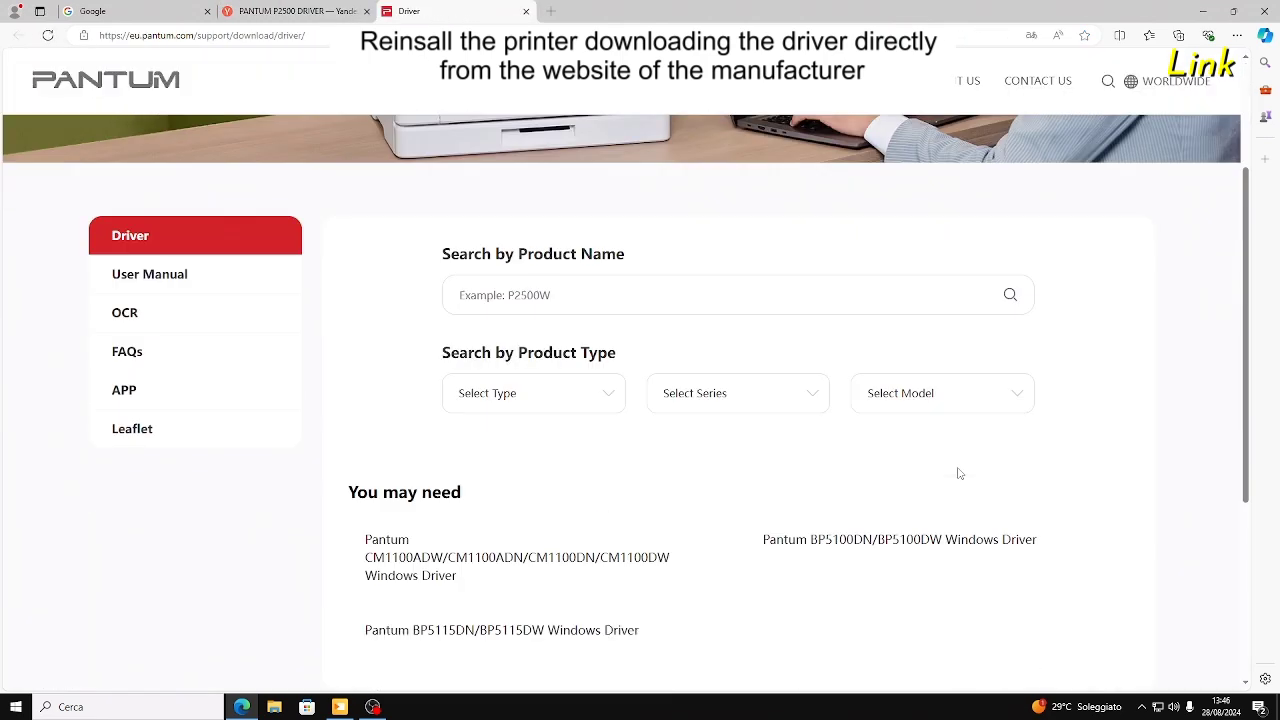
{"action": "left_click", "coordinate": [534, 432]}
{"action": "left_click", "coordinate": [701, 400]}
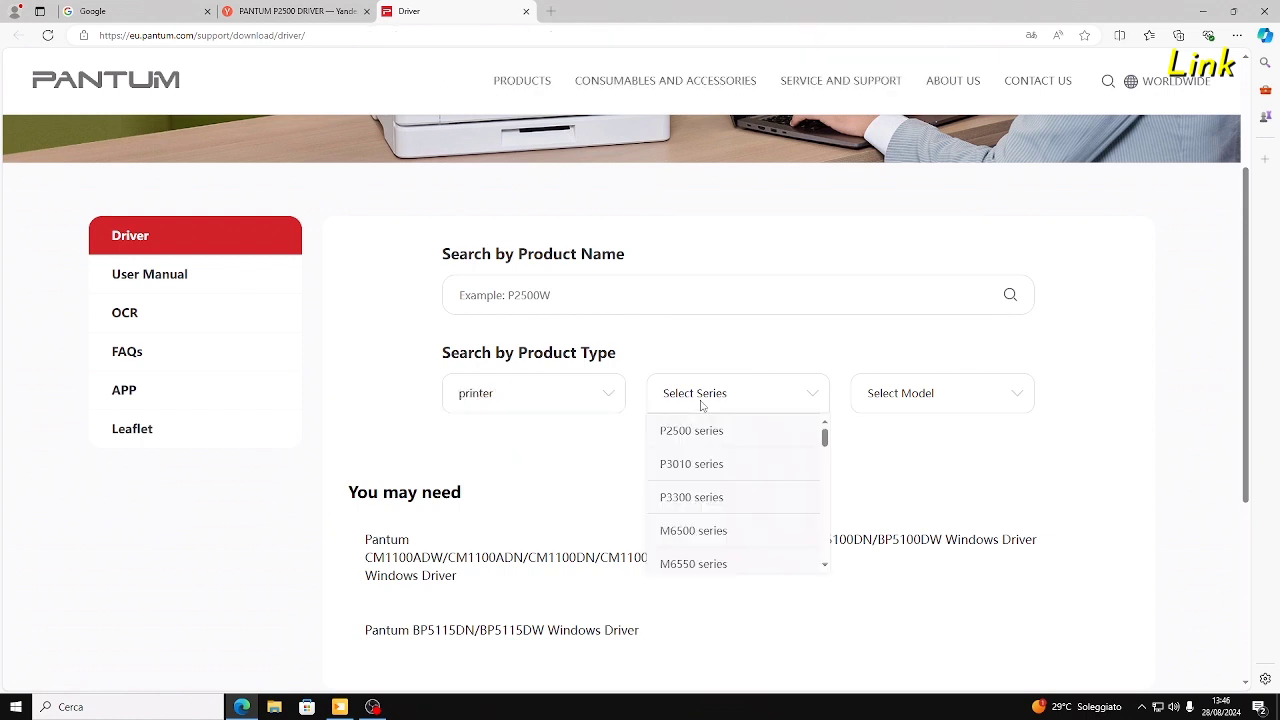
{"action": "left_click", "coordinate": [702, 432]}
{"action": "left_click", "coordinate": [921, 405]}
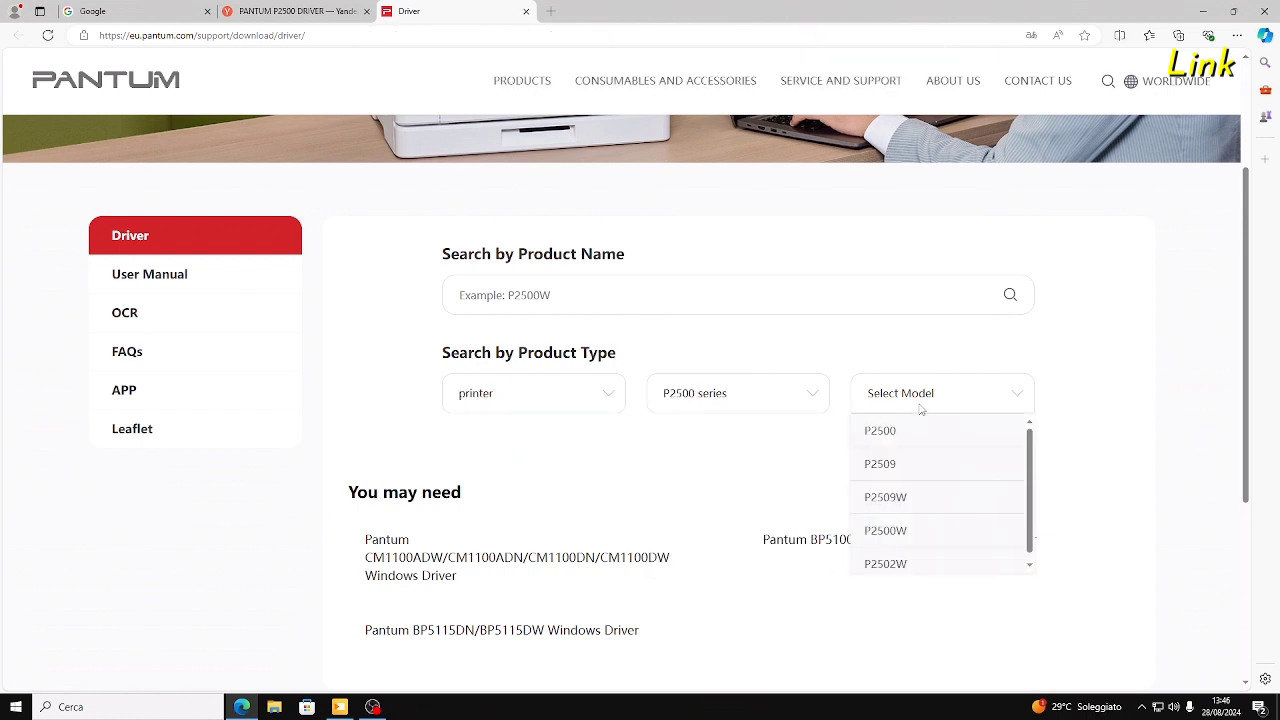
{"action": "left_click", "coordinate": [880, 430]}
- Download the Pantum P2500 Windows Driver
{"action": "scroll", "coordinate": [840, 458], "scroll_direction": "down", "scroll_amount": 1}
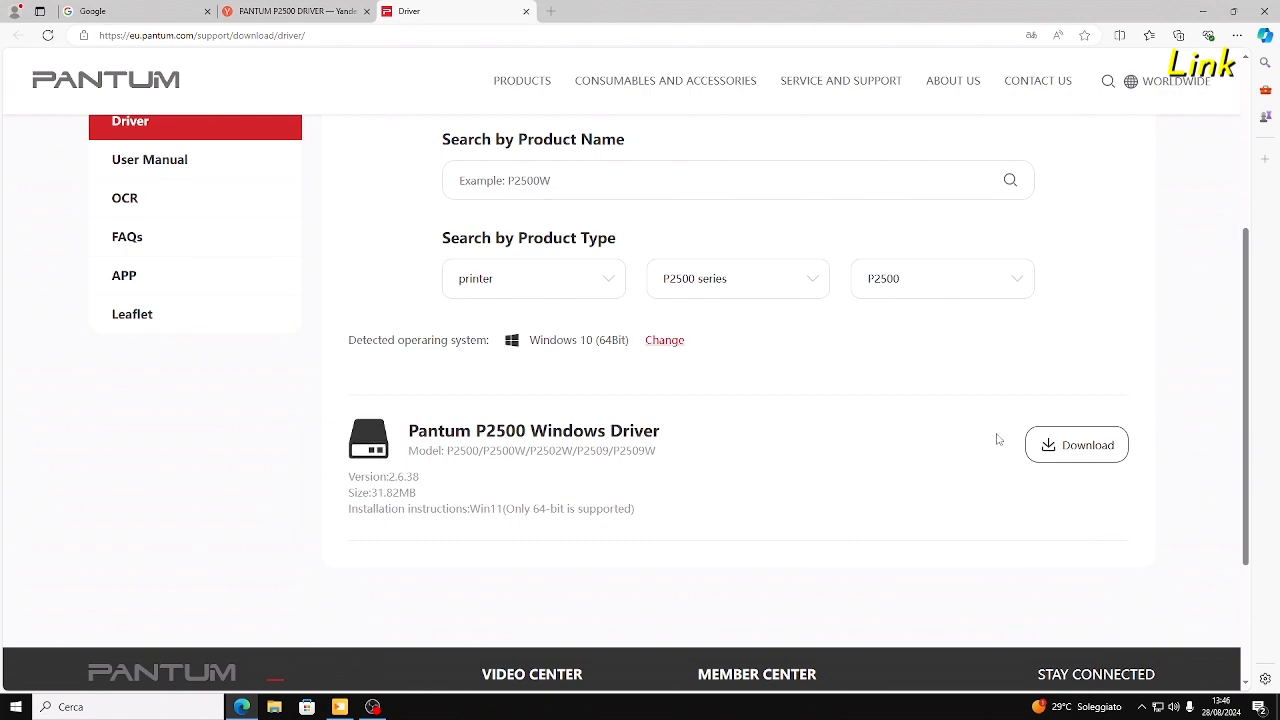
{"action": "left_click", "coordinate": [1075, 445]}
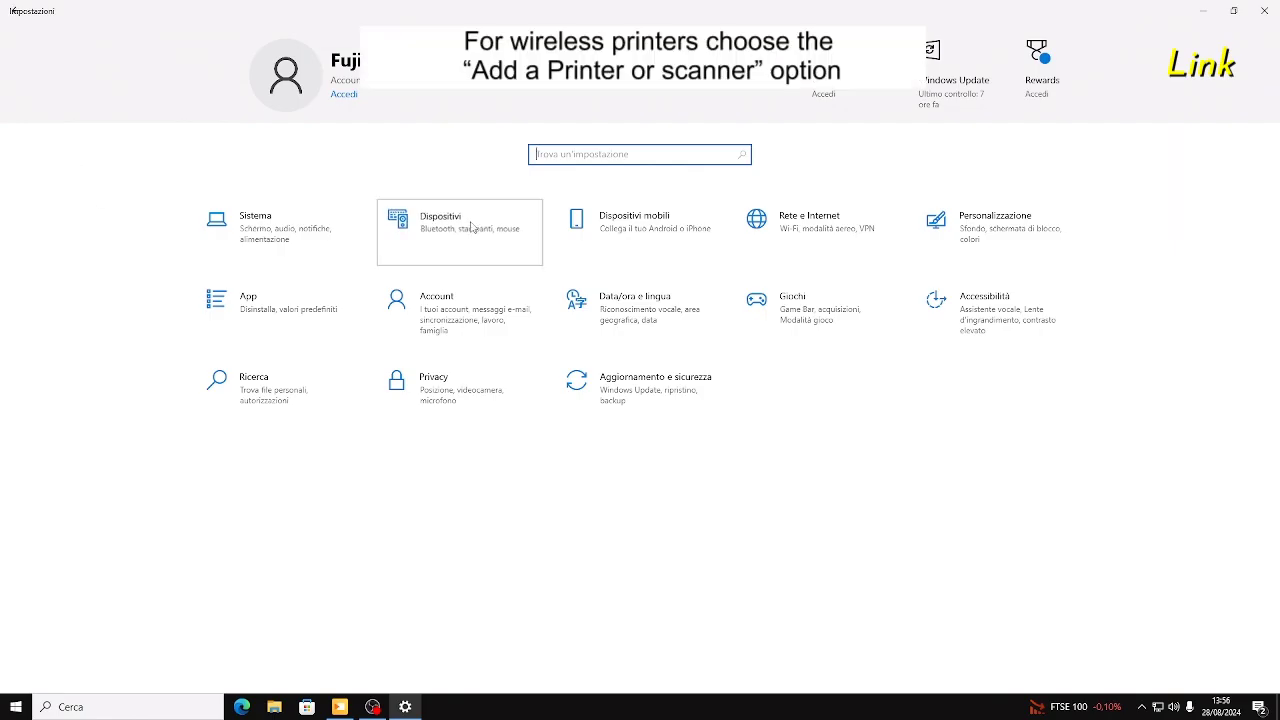
{"action": "left_click", "coordinate": [472, 227]}
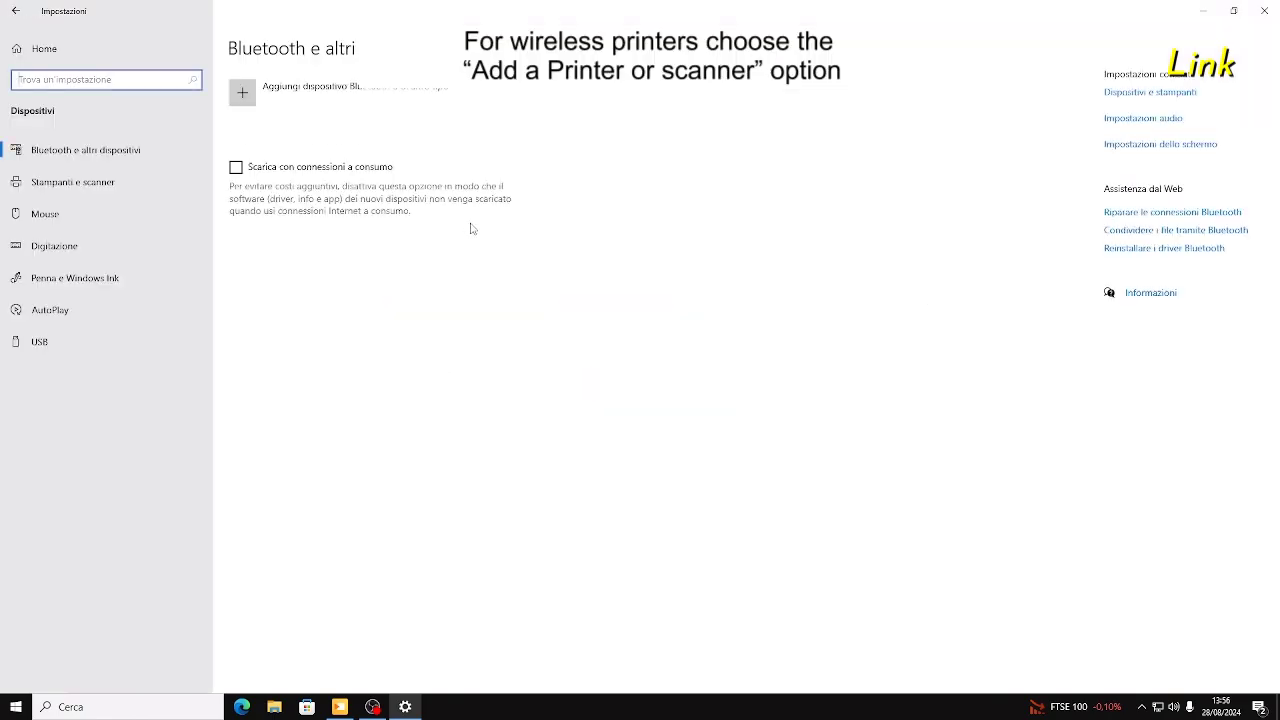
- Start the Add a device wizard and choose Bluetooth to scan for devices
{"action": "left_click", "coordinate": [379, 92]}
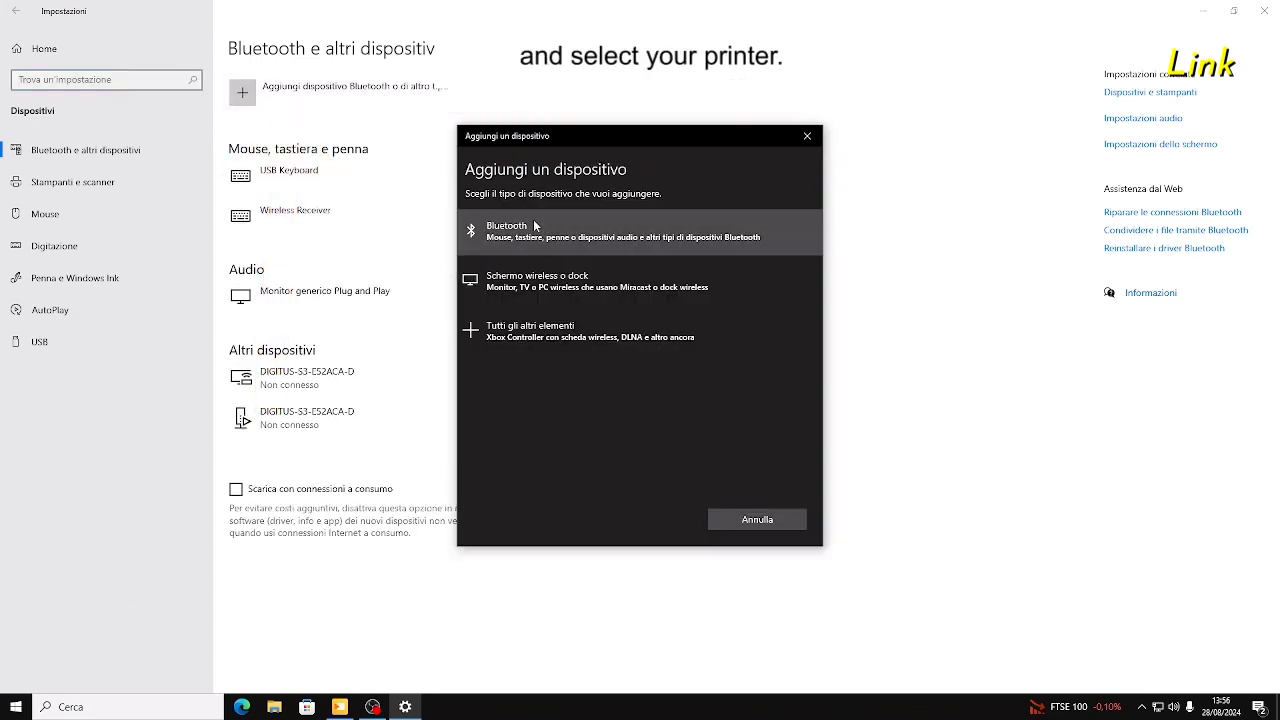
{"action": "left_click", "coordinate": [556, 338]}
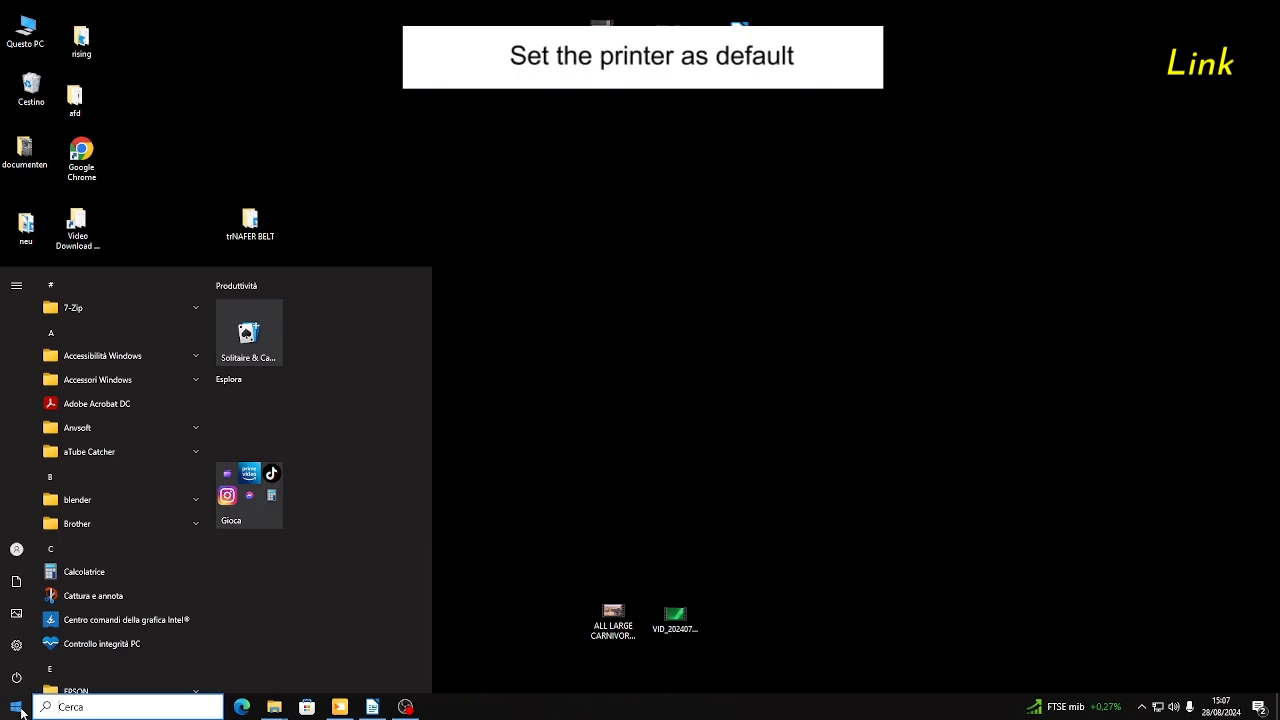
- Reopen Printers and scanners and expand the Brother DCP-L2500D series entry
{"action": "left_click", "coordinate": [18, 647]}
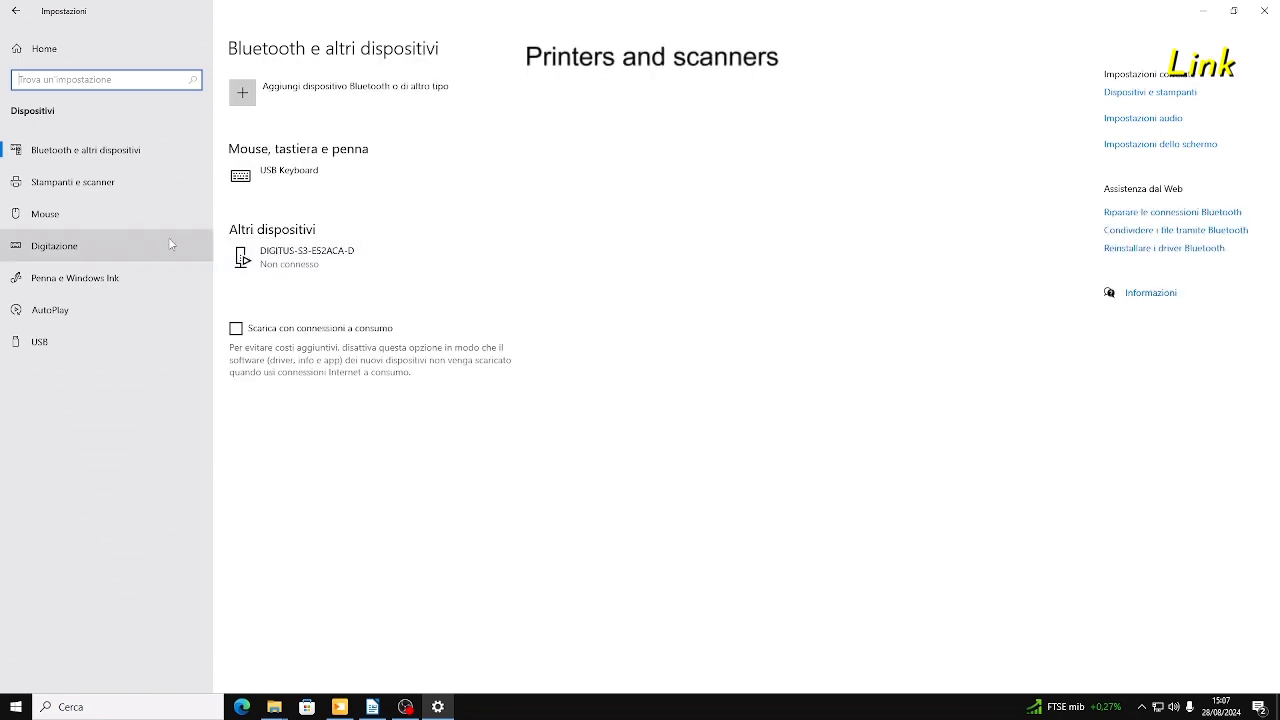
{"action": "left_click", "coordinate": [94, 187]}
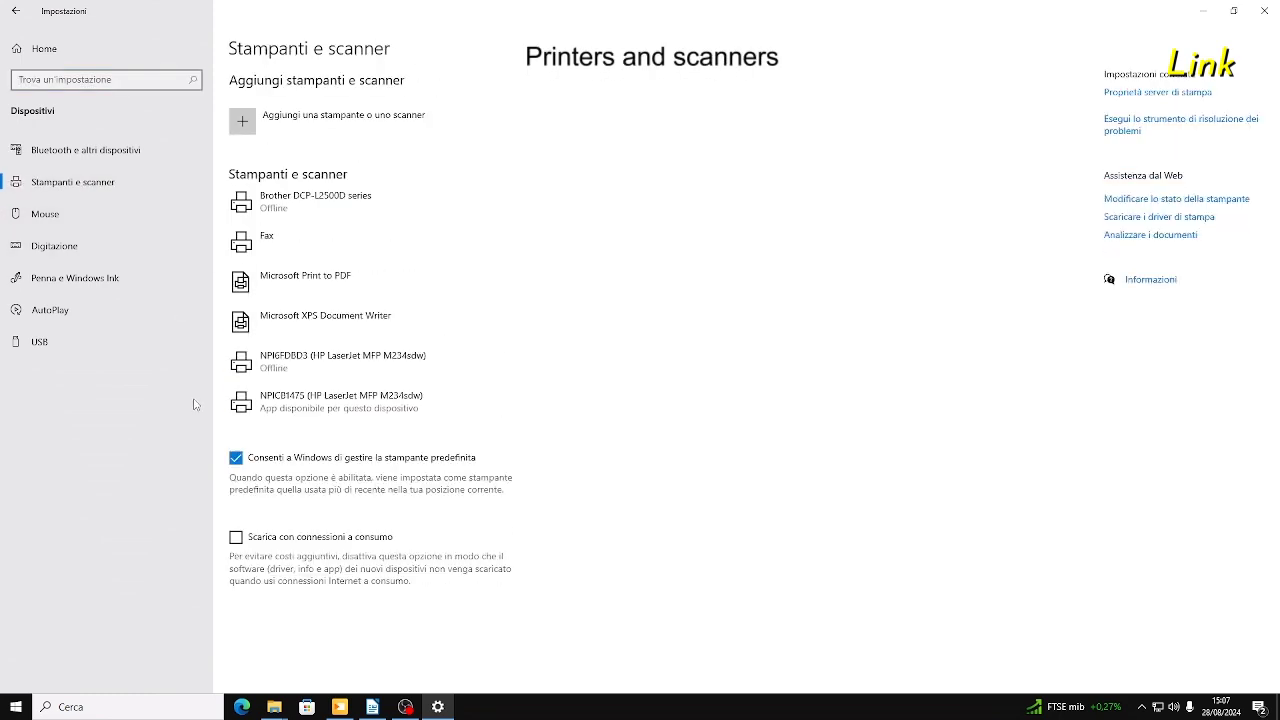
{"action": "left_click", "coordinate": [369, 203]}
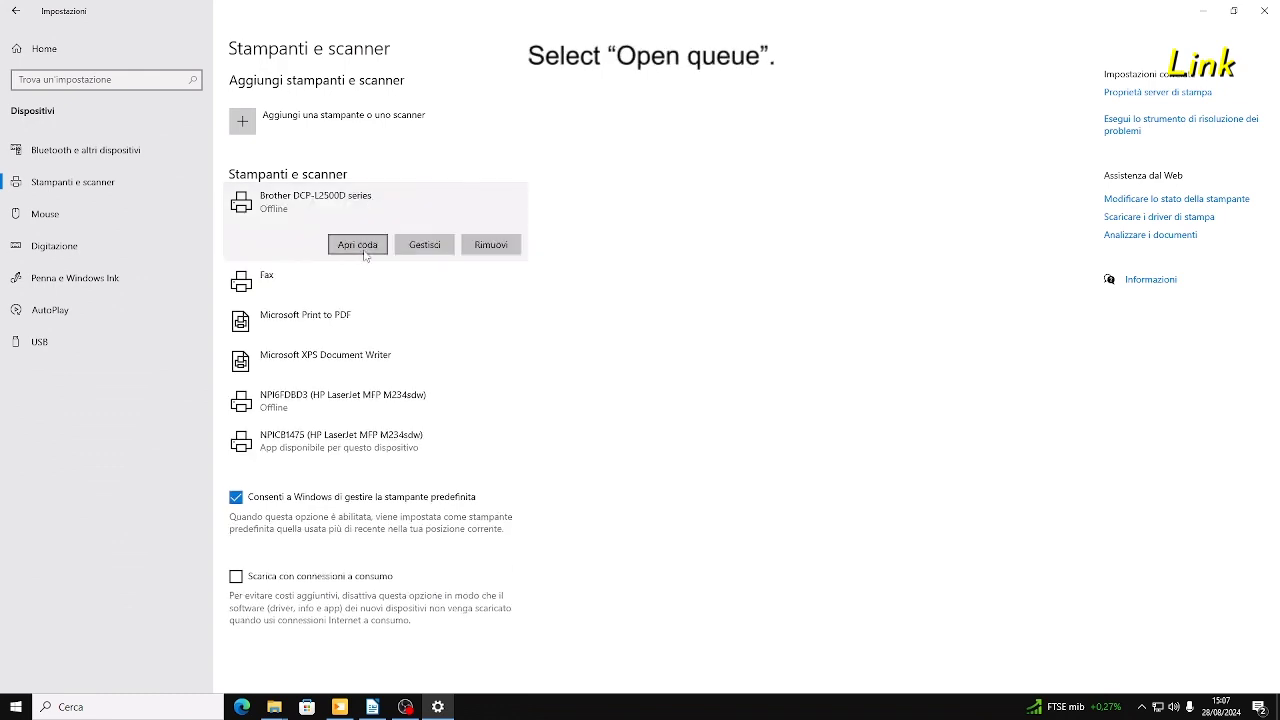
- Set the Brother DCP-L2500D series as default printer via its print queue's Stampante menu
{"action": "left_click", "coordinate": [364, 252]}
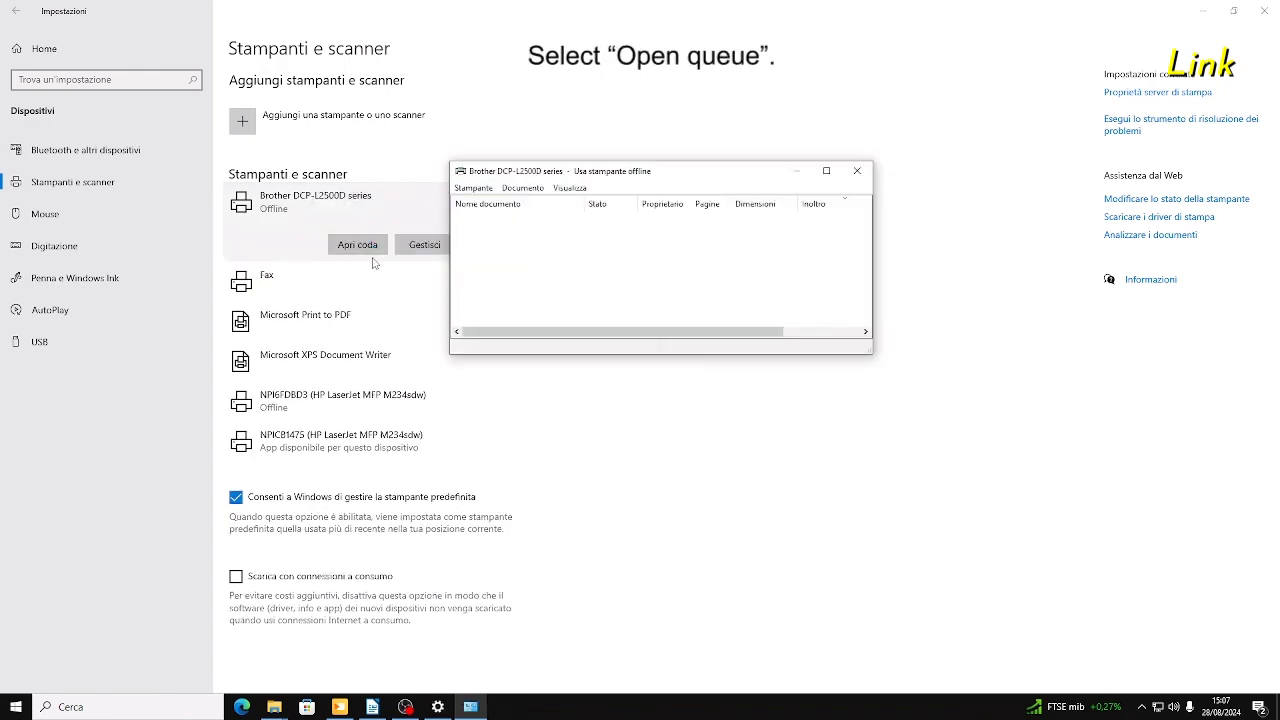
{"action": "left_click", "coordinate": [474, 188]}
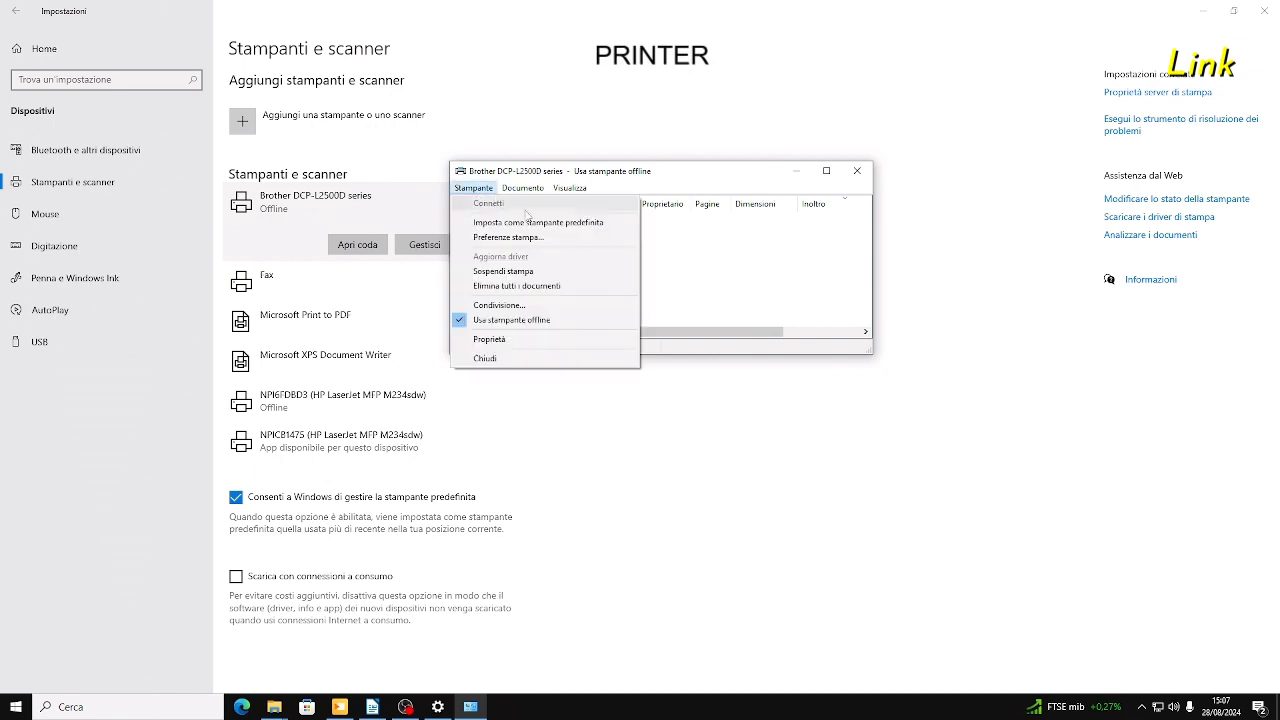
{"action": "left_click", "coordinate": [538, 223]}
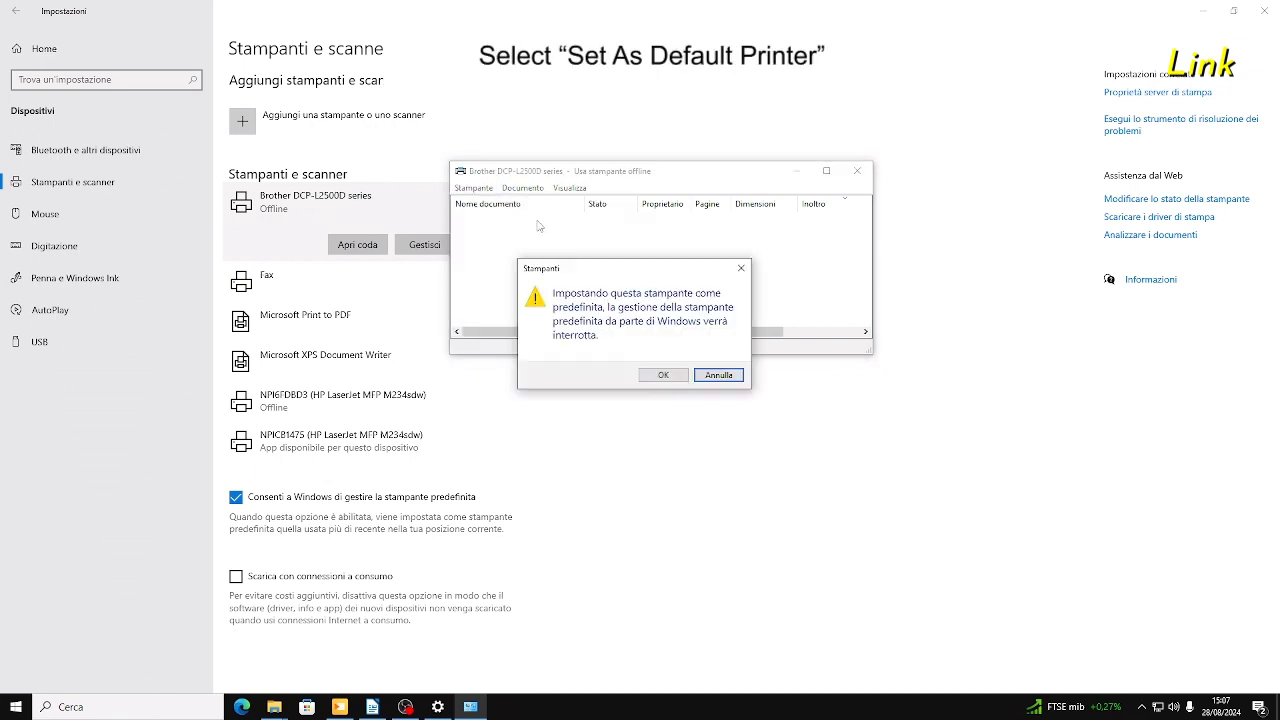
{"action": "left_click", "coordinate": [662, 376]}
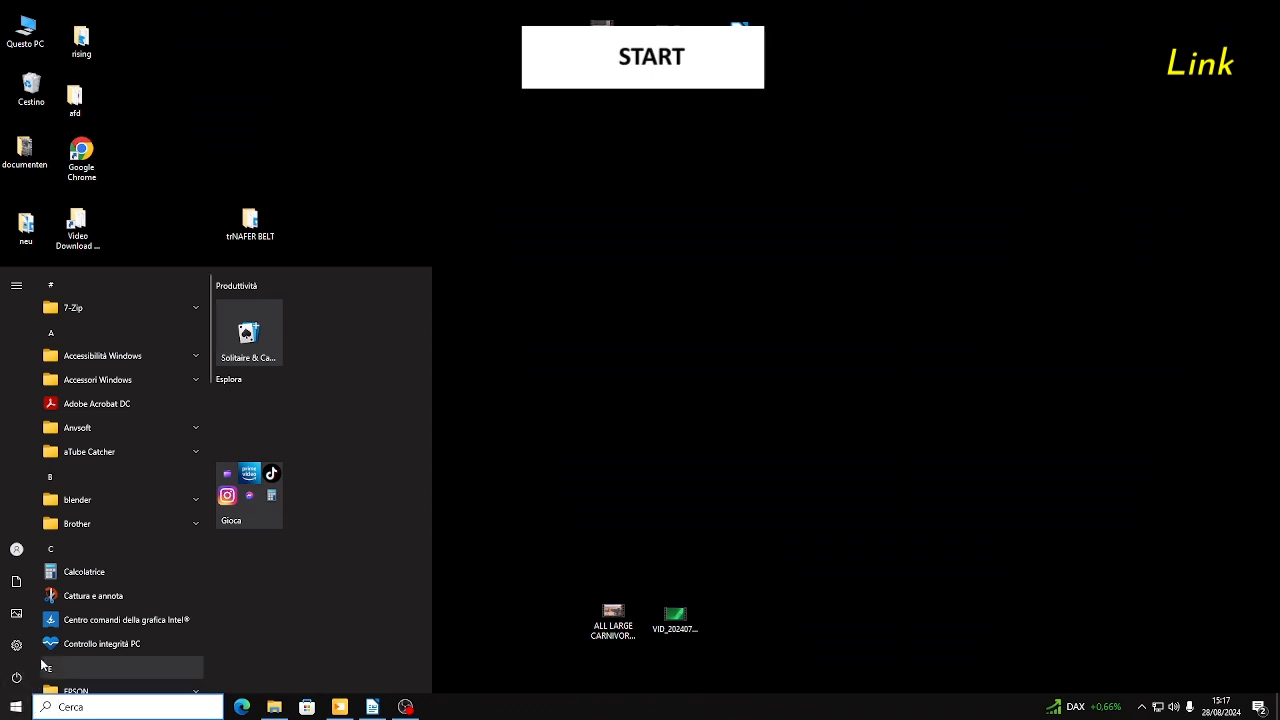
- Reopen Printers and scanners and expand the default Brother DCP-L2500D series entry
{"action": "left_click", "coordinate": [15, 648]}
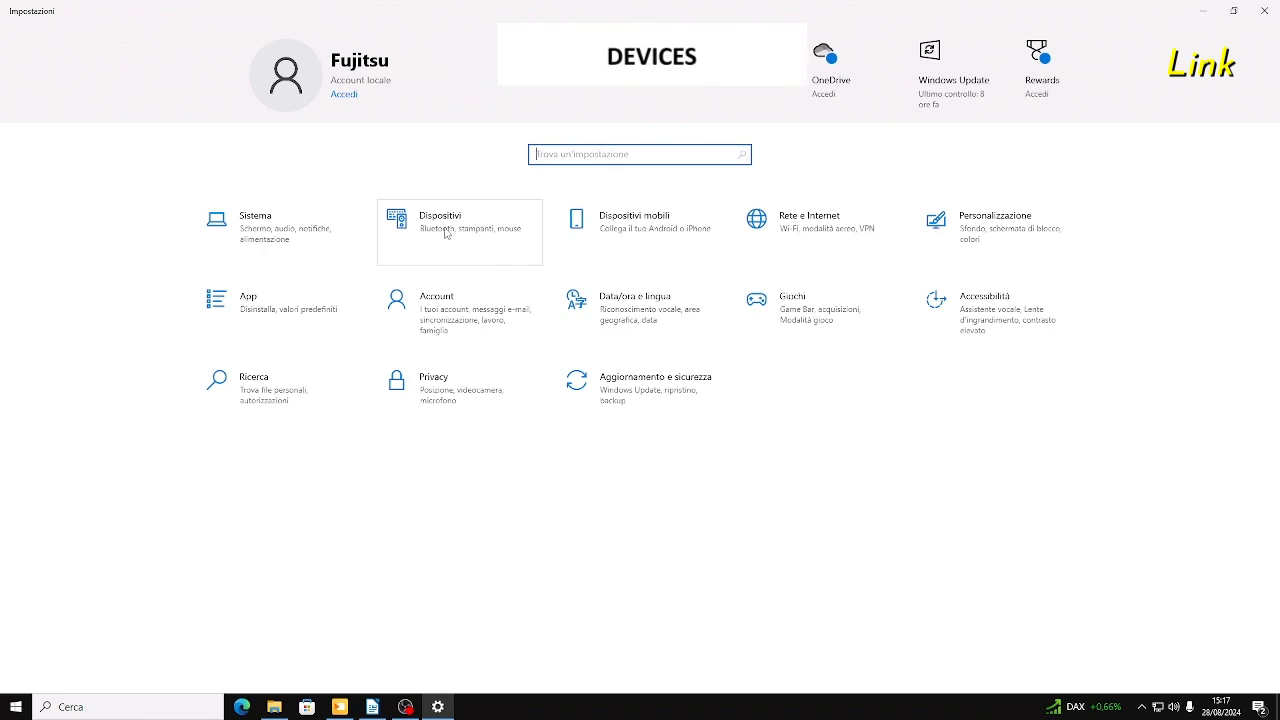
{"action": "left_click", "coordinate": [446, 234]}
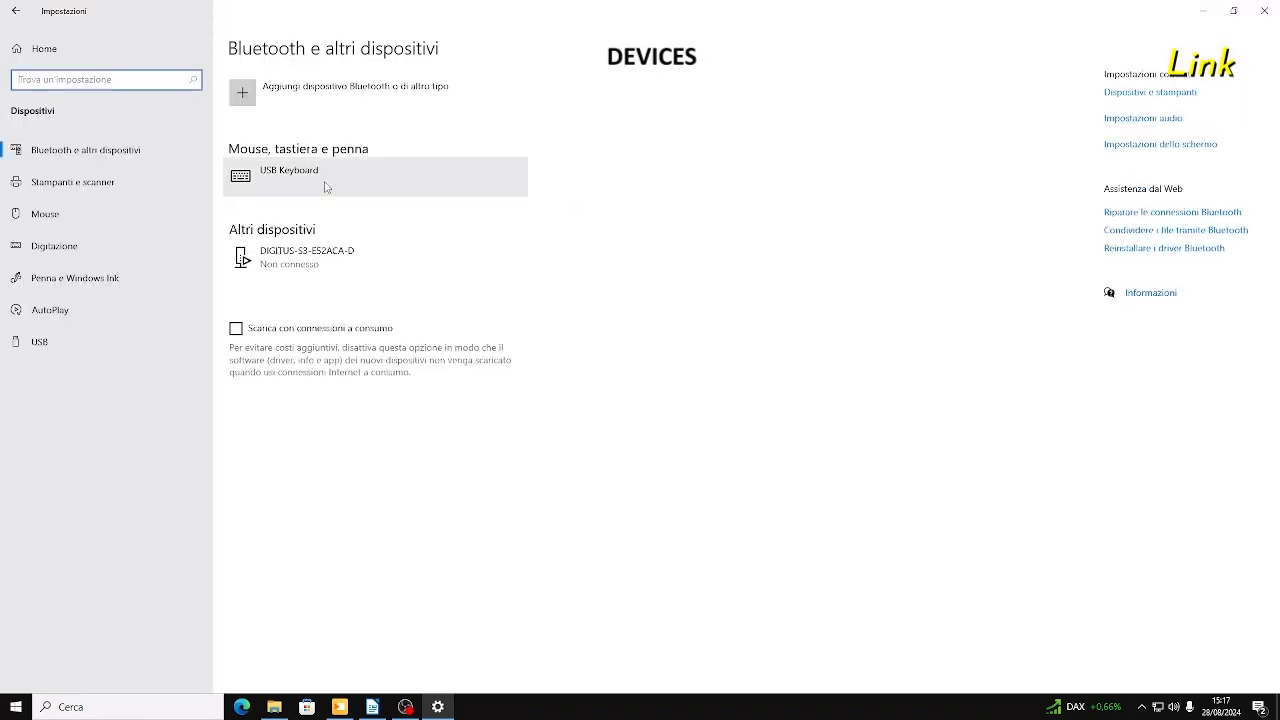
{"action": "left_click", "coordinate": [102, 185]}
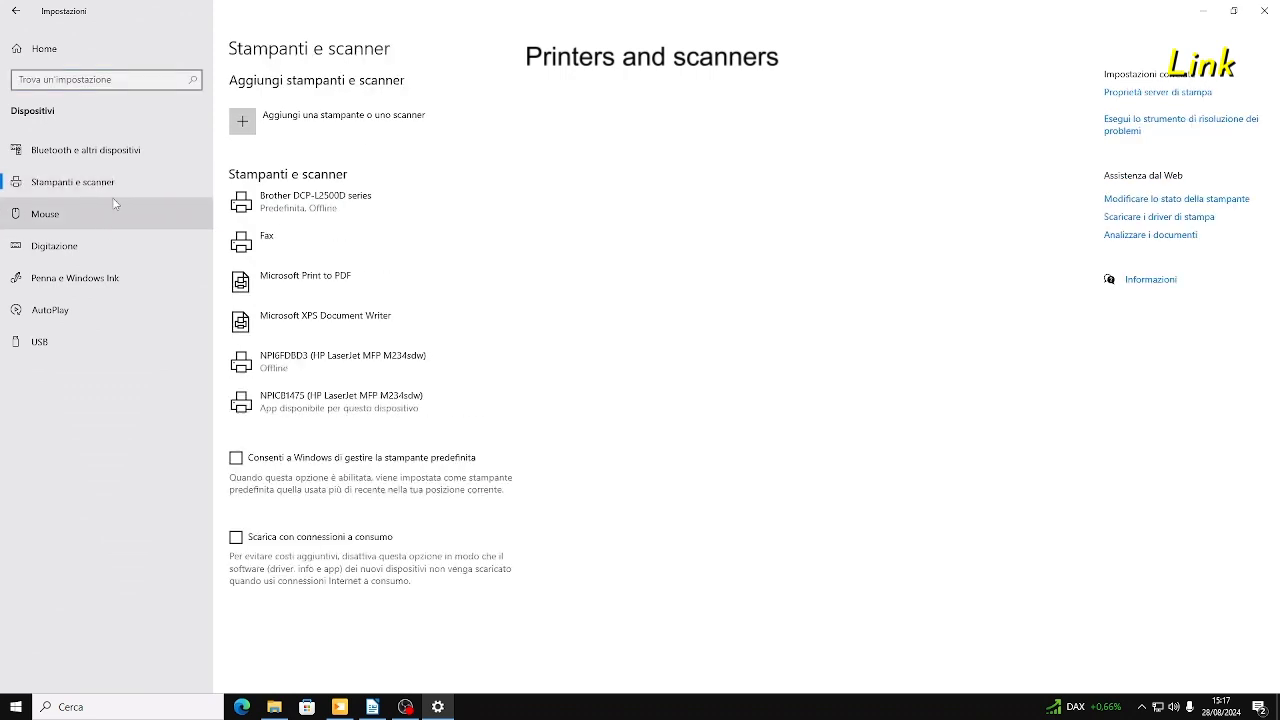
{"action": "left_click", "coordinate": [297, 203]}
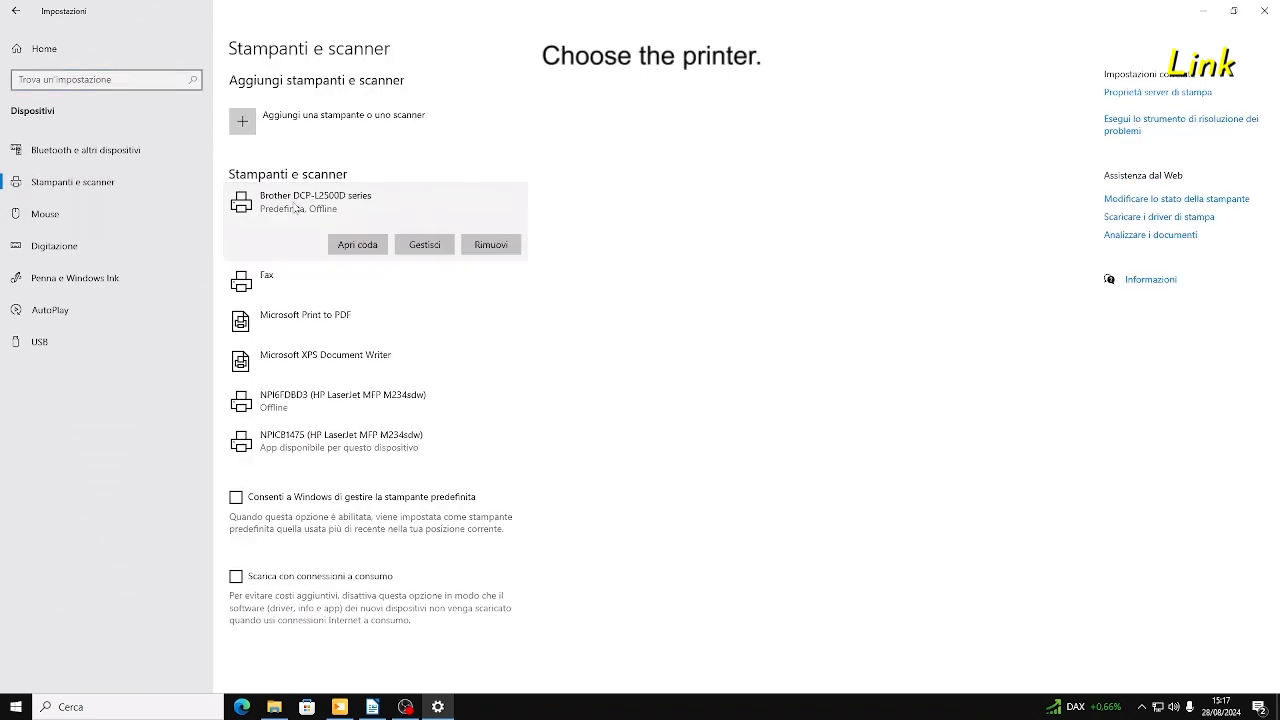
- Open the Brother DCP-L2500D series management page and launch its troubleshooter
{"action": "left_click", "coordinate": [425, 245]}
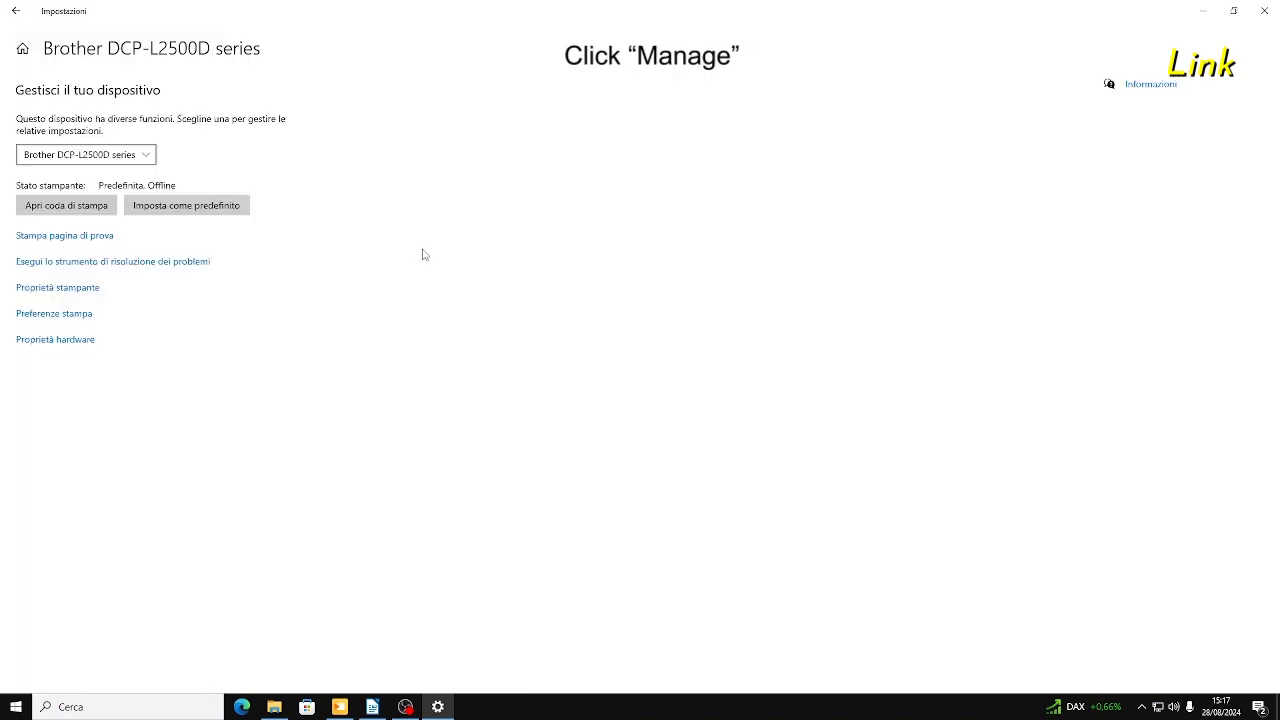
{"action": "left_click", "coordinate": [190, 262]}
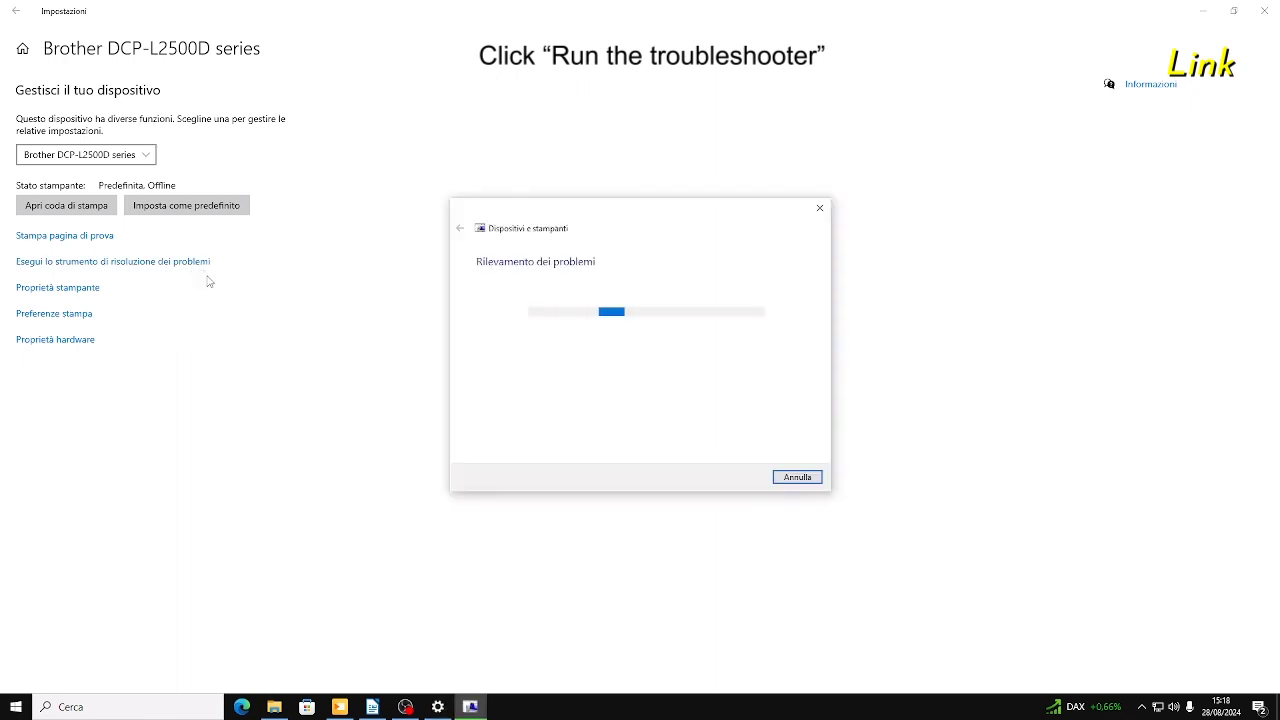